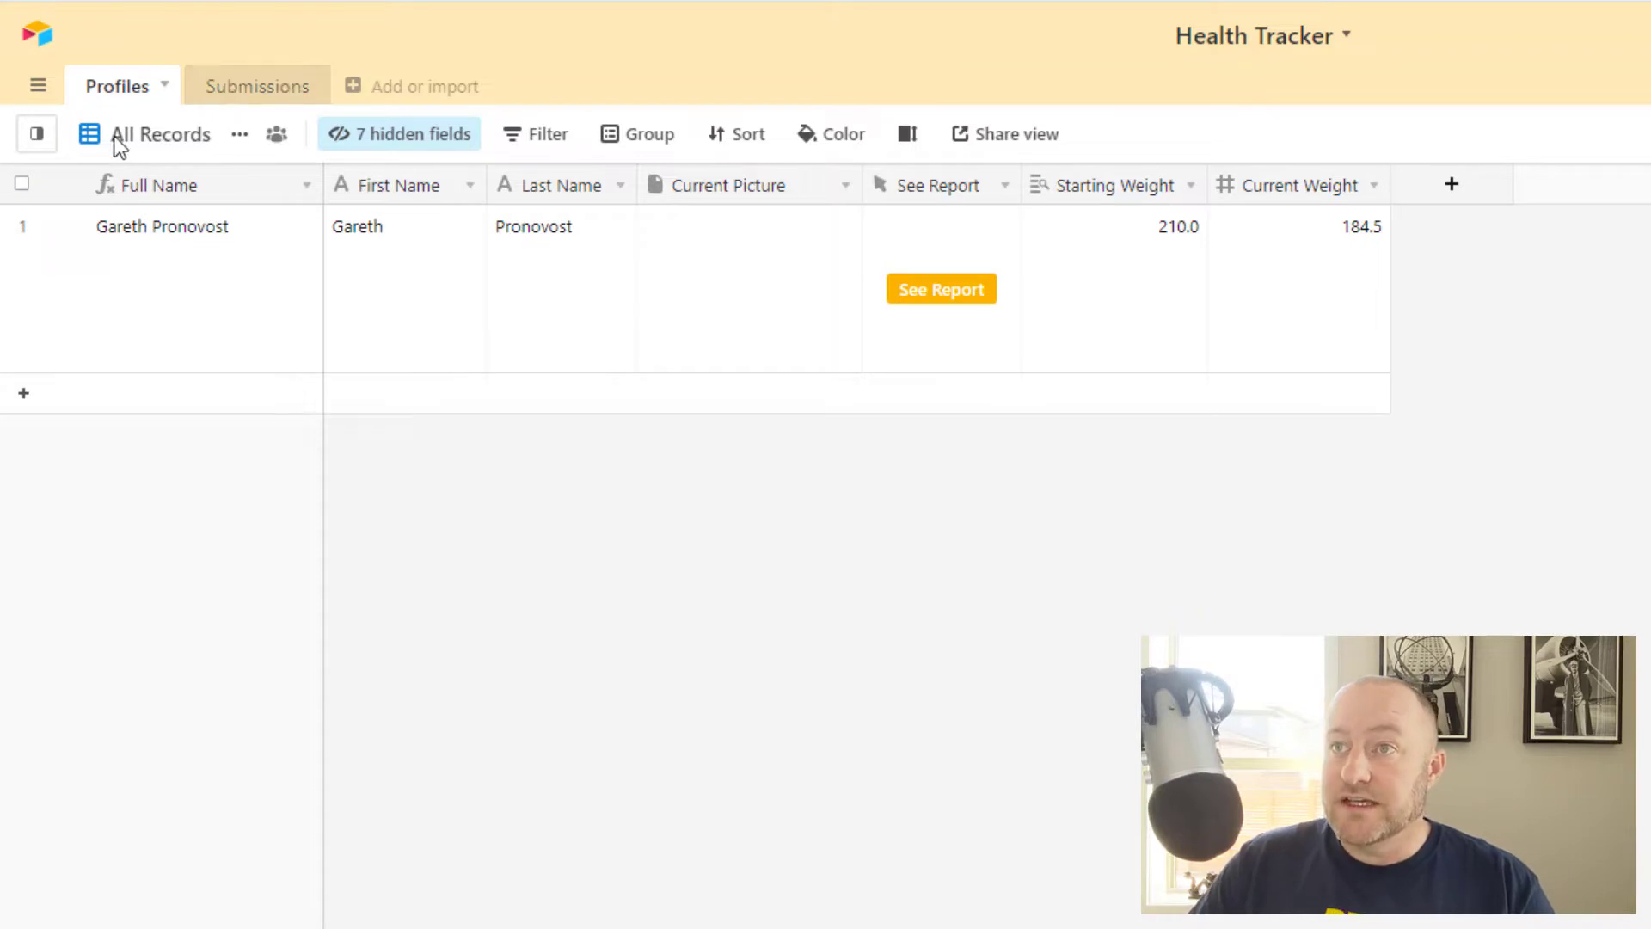
Step: Show the Profiles view's field list, with seven fields hidden including Total Change and Total Days
mouse_move(40, 143)
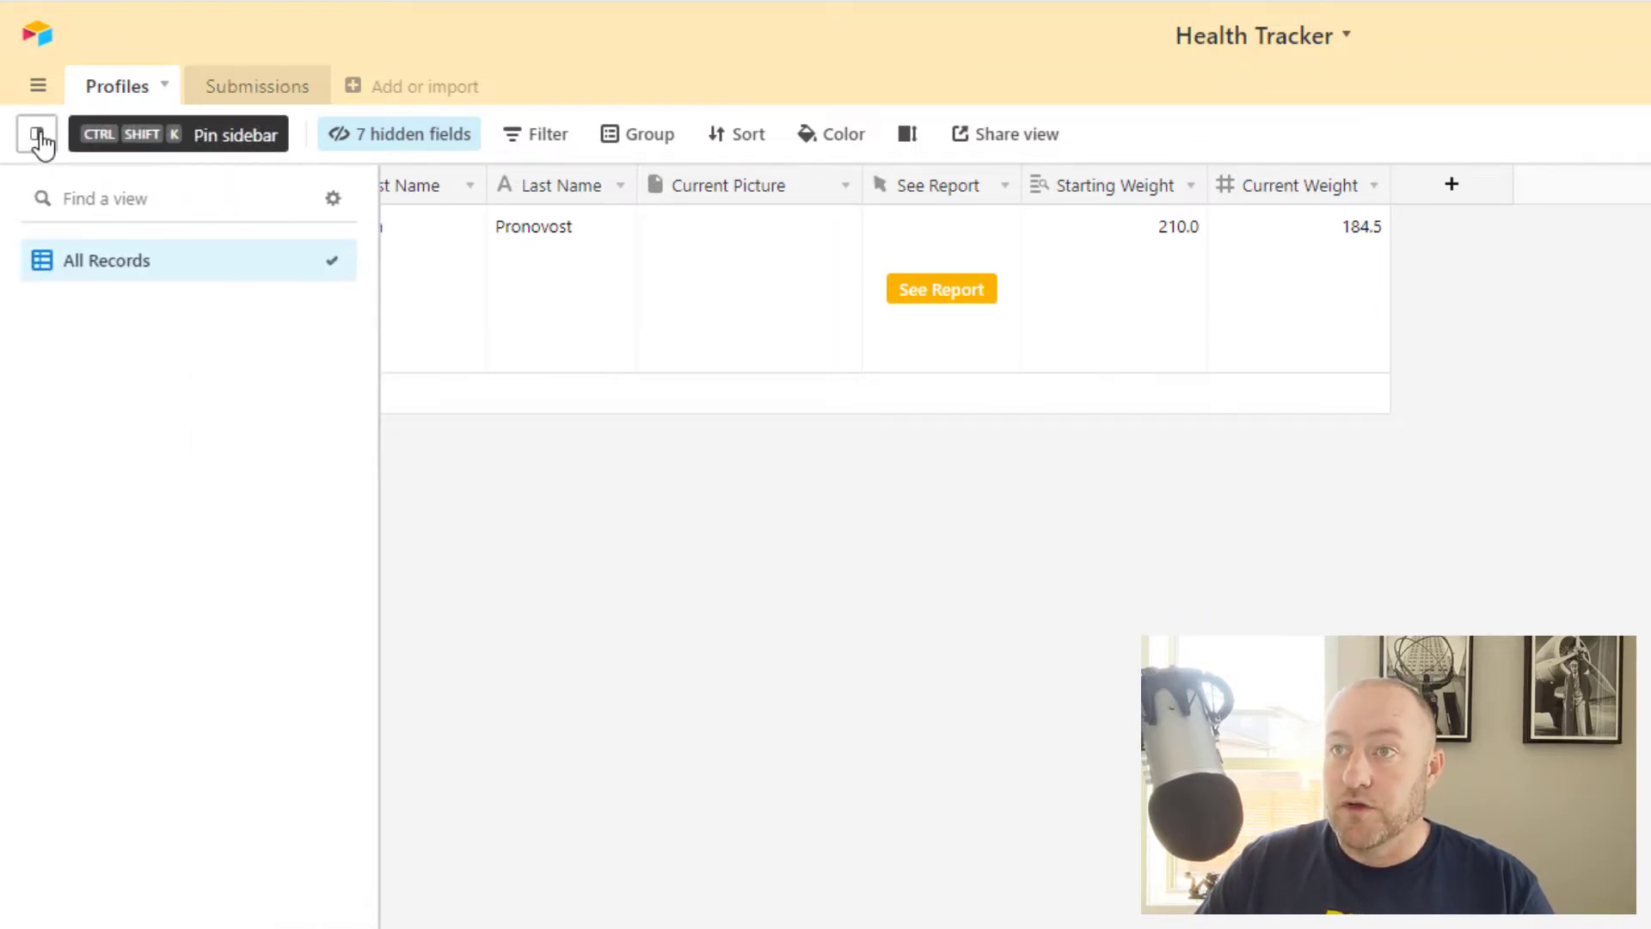
click(355, 145)
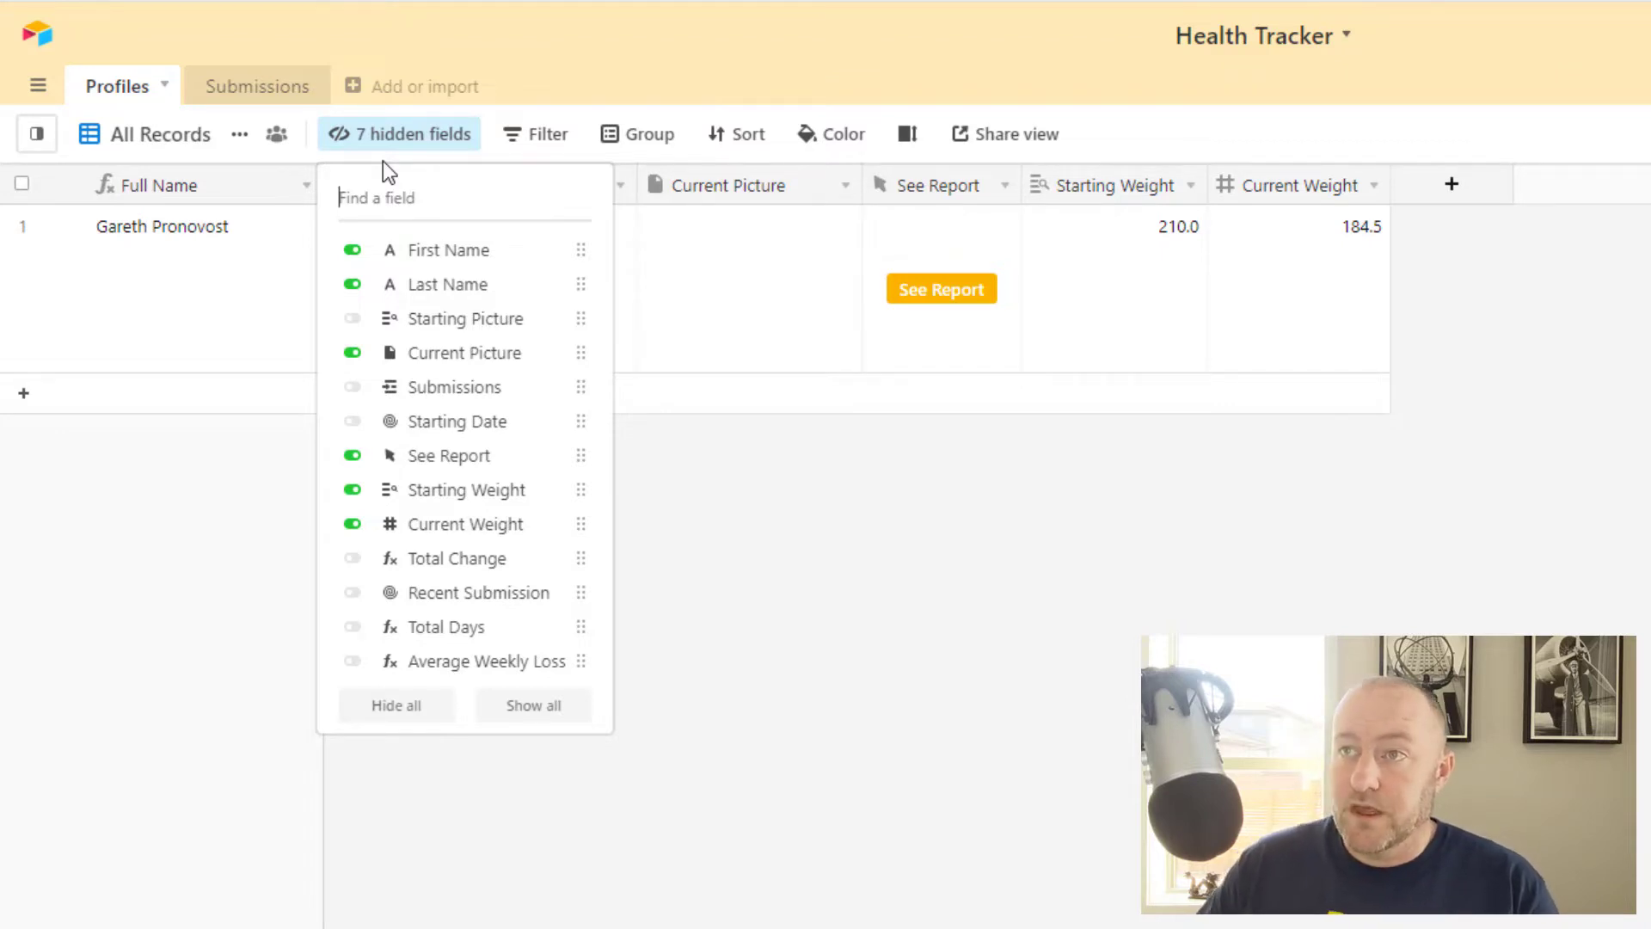
Step: Close the field list, point out Starting Weight 210.0 and Current Weight 184.5, and recheck hidden fields
click(648, 18)
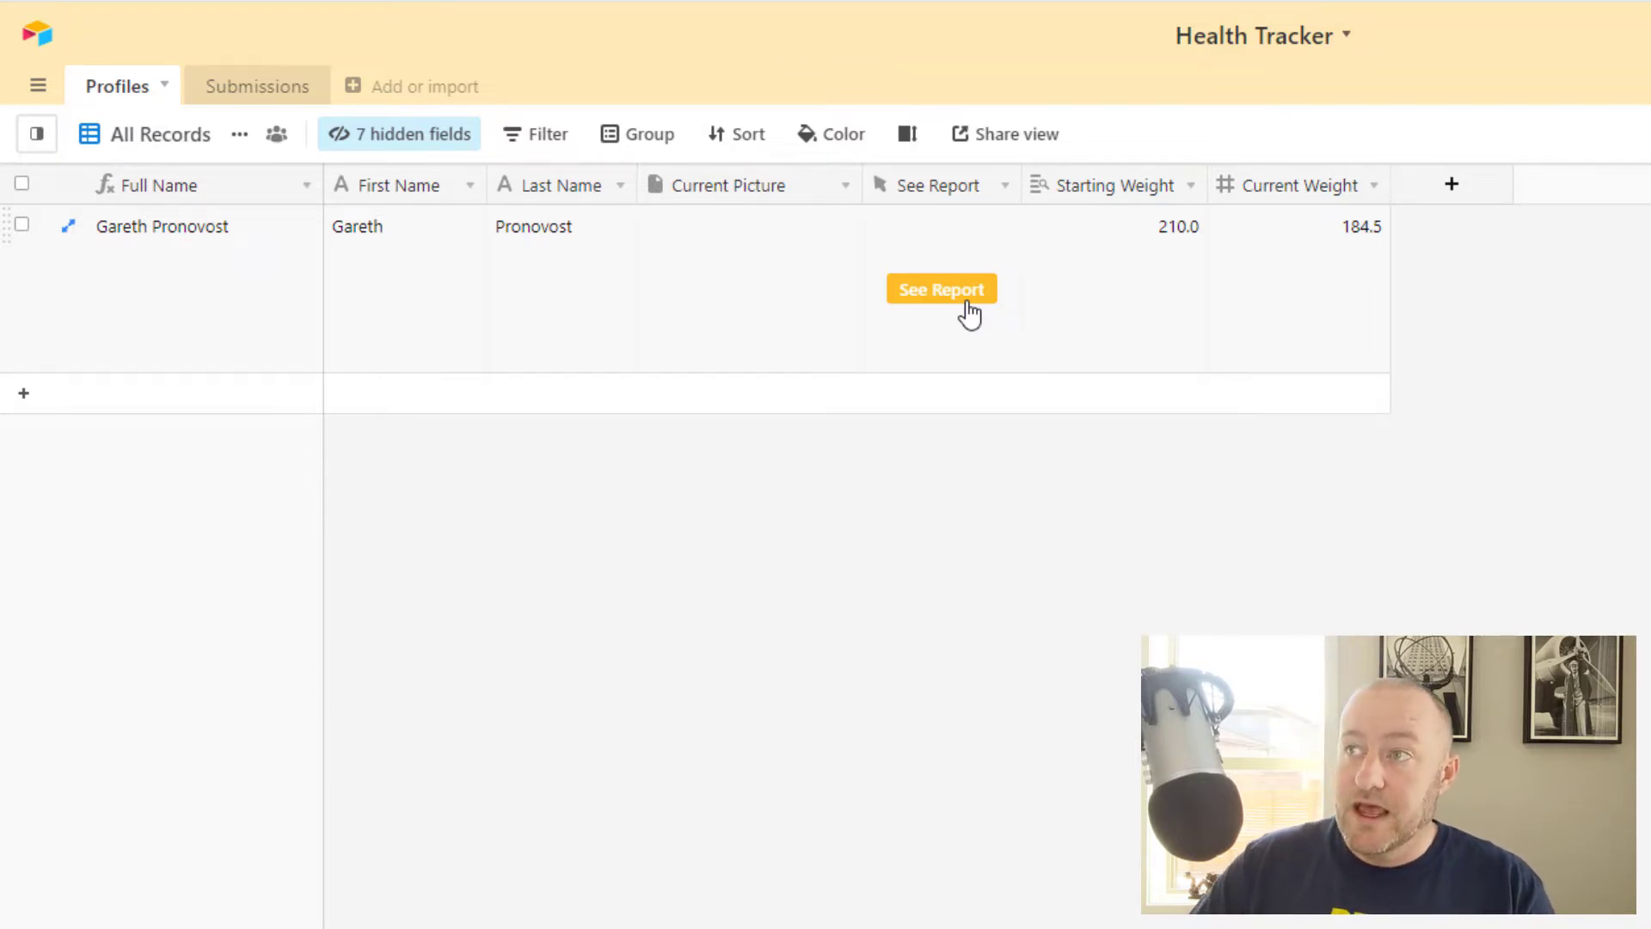
click(1102, 292)
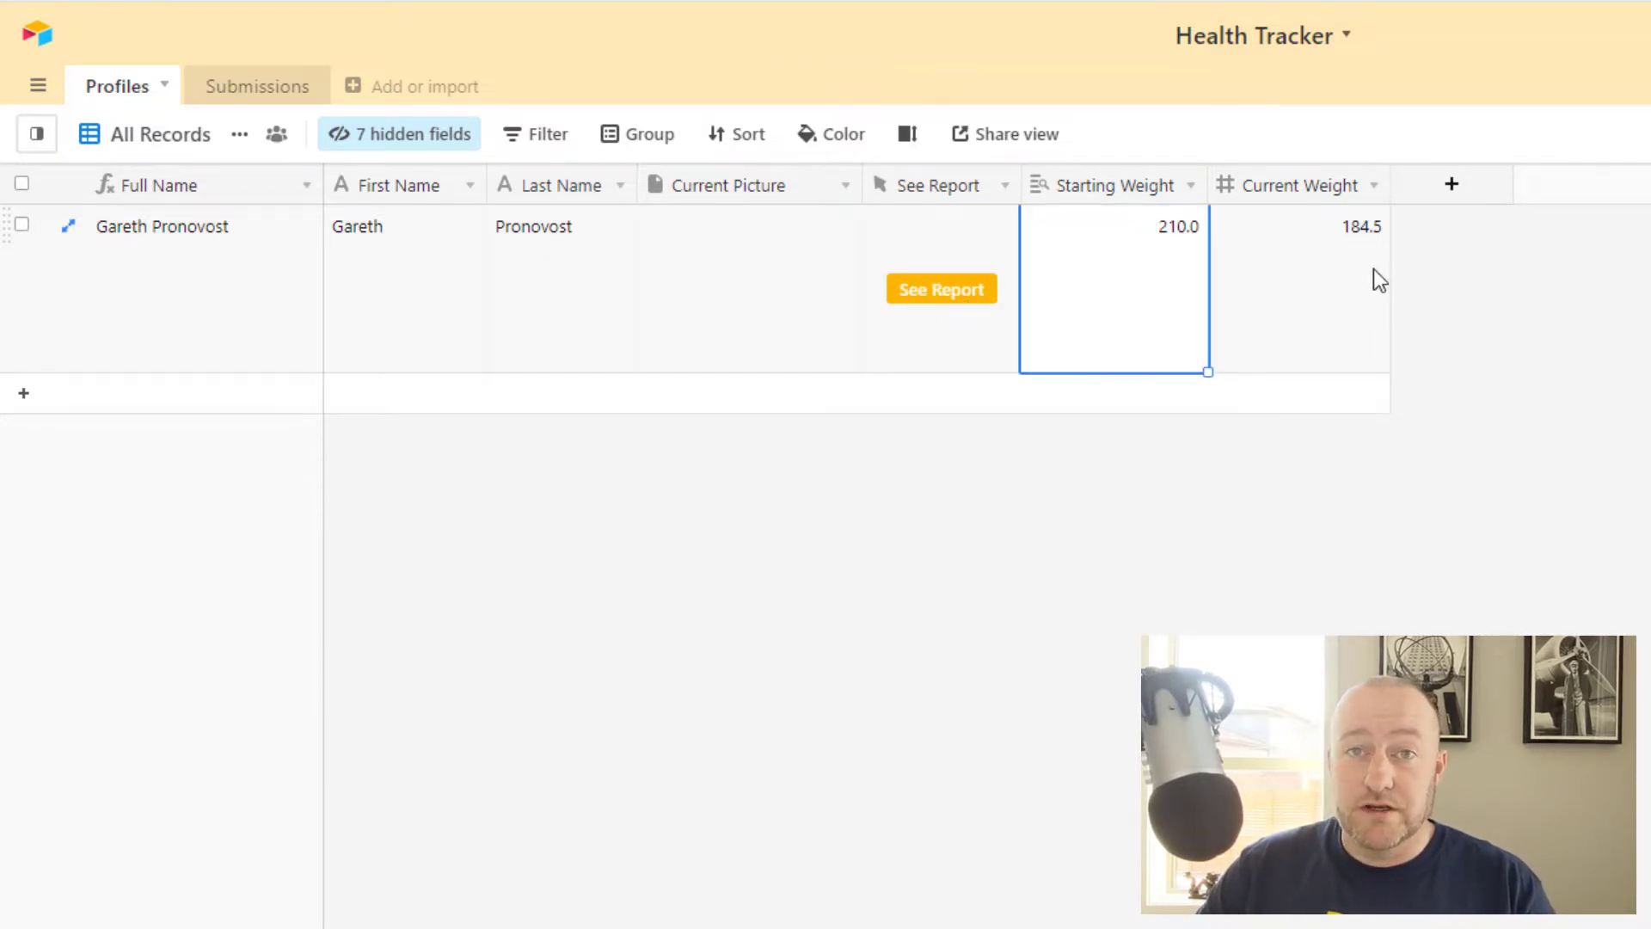
click(1329, 302)
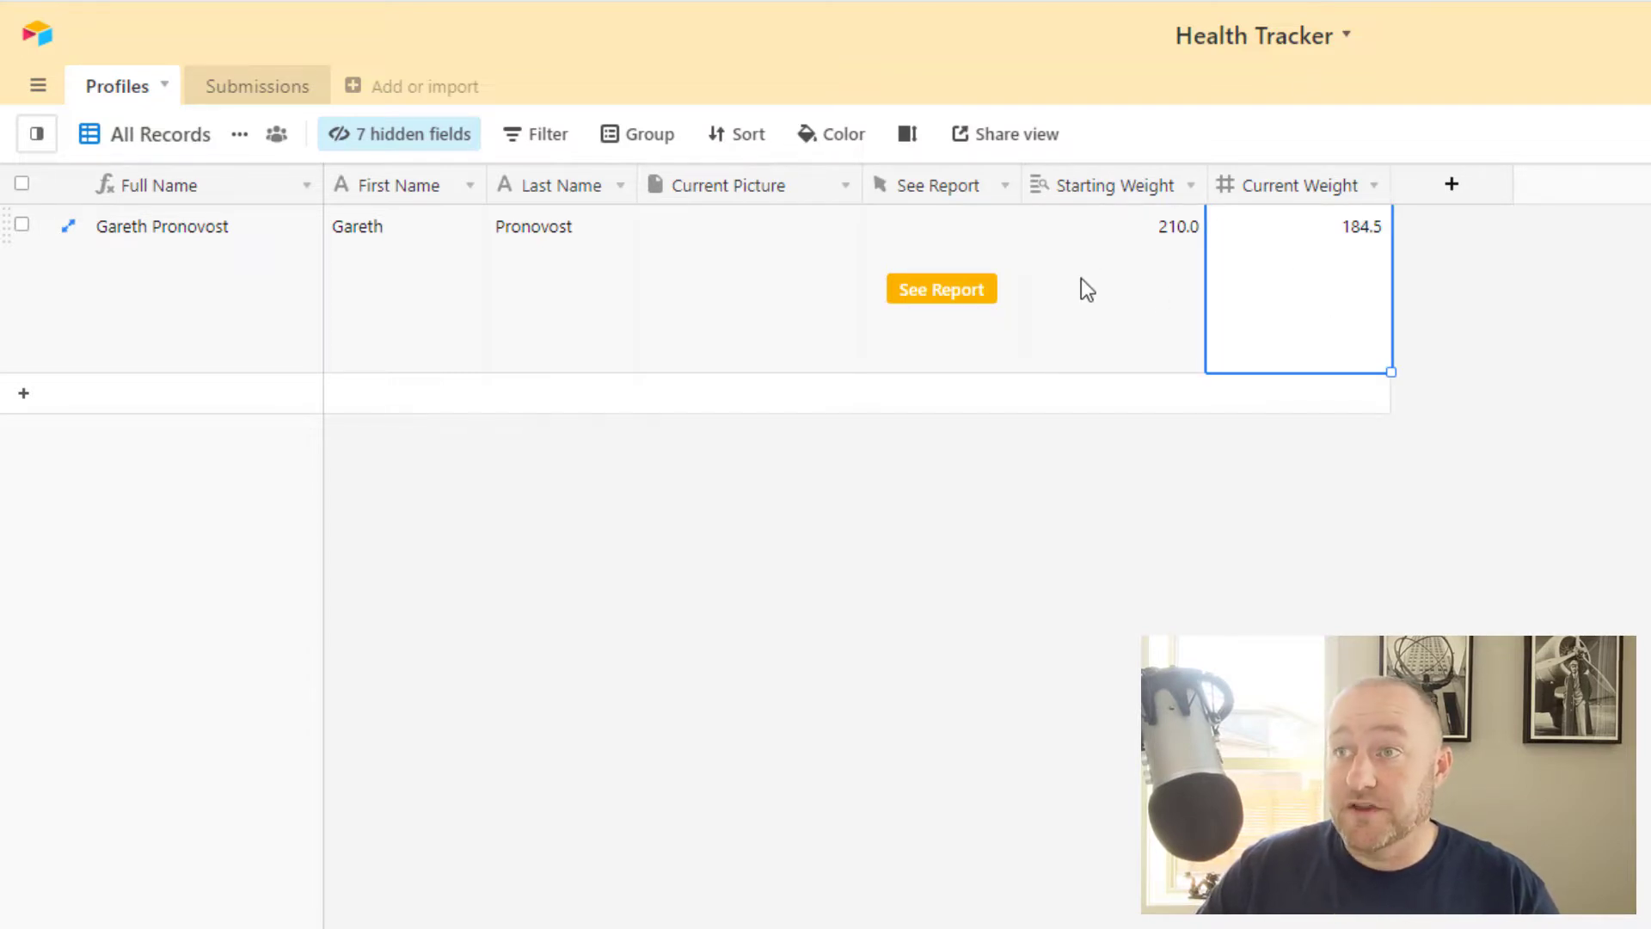
click(406, 140)
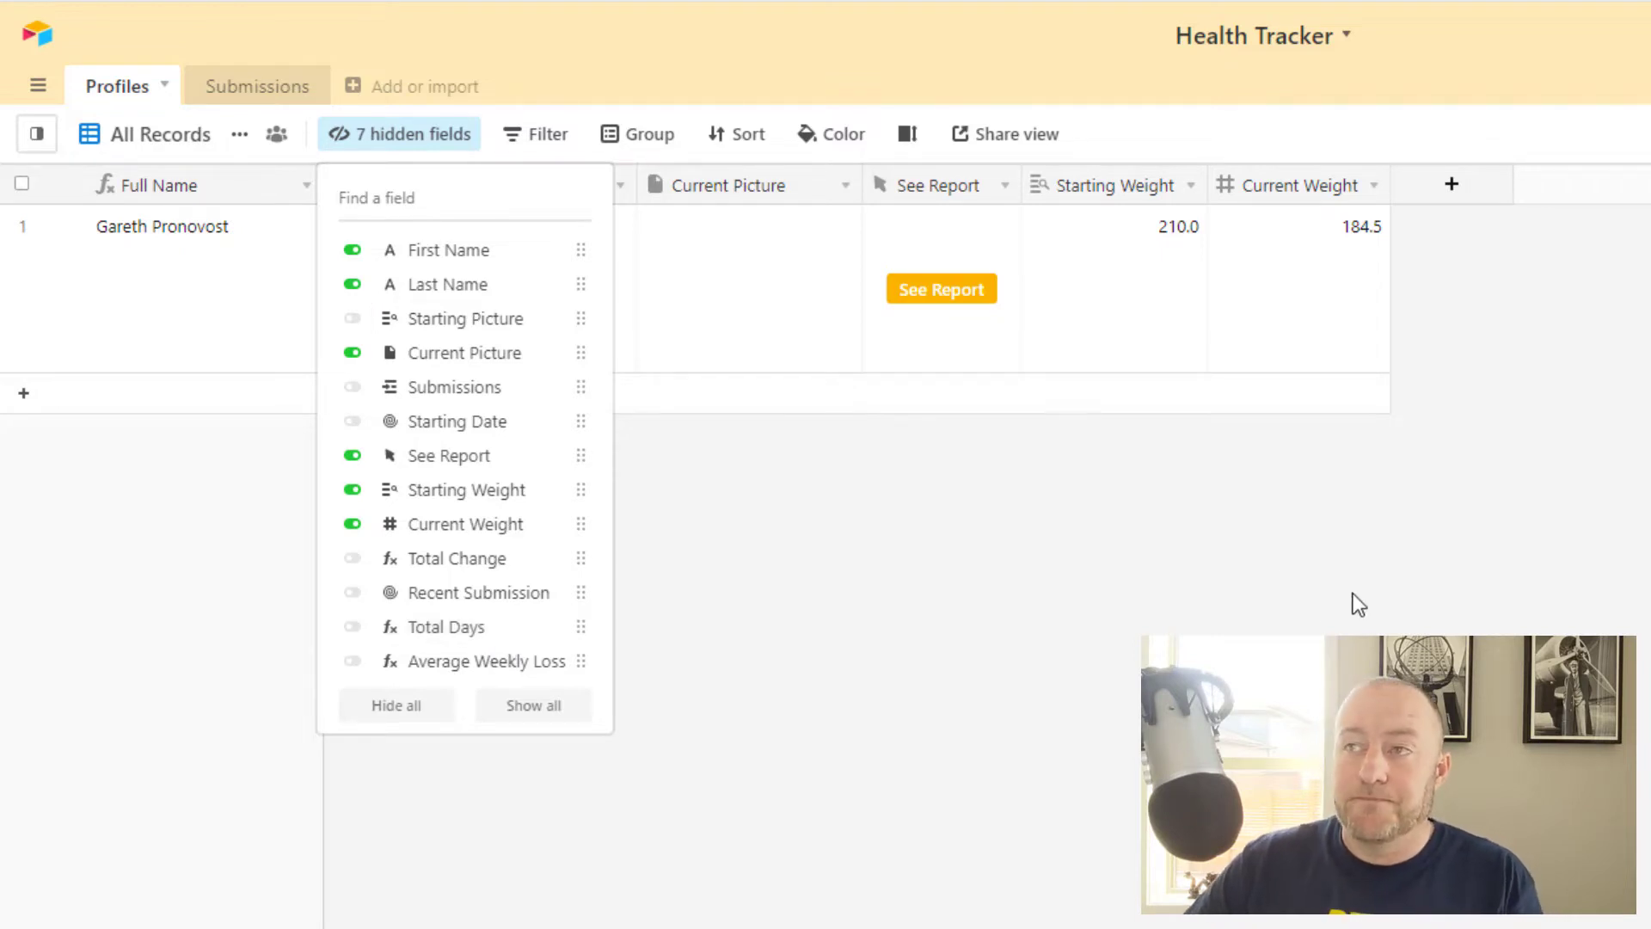
click(1113, 596)
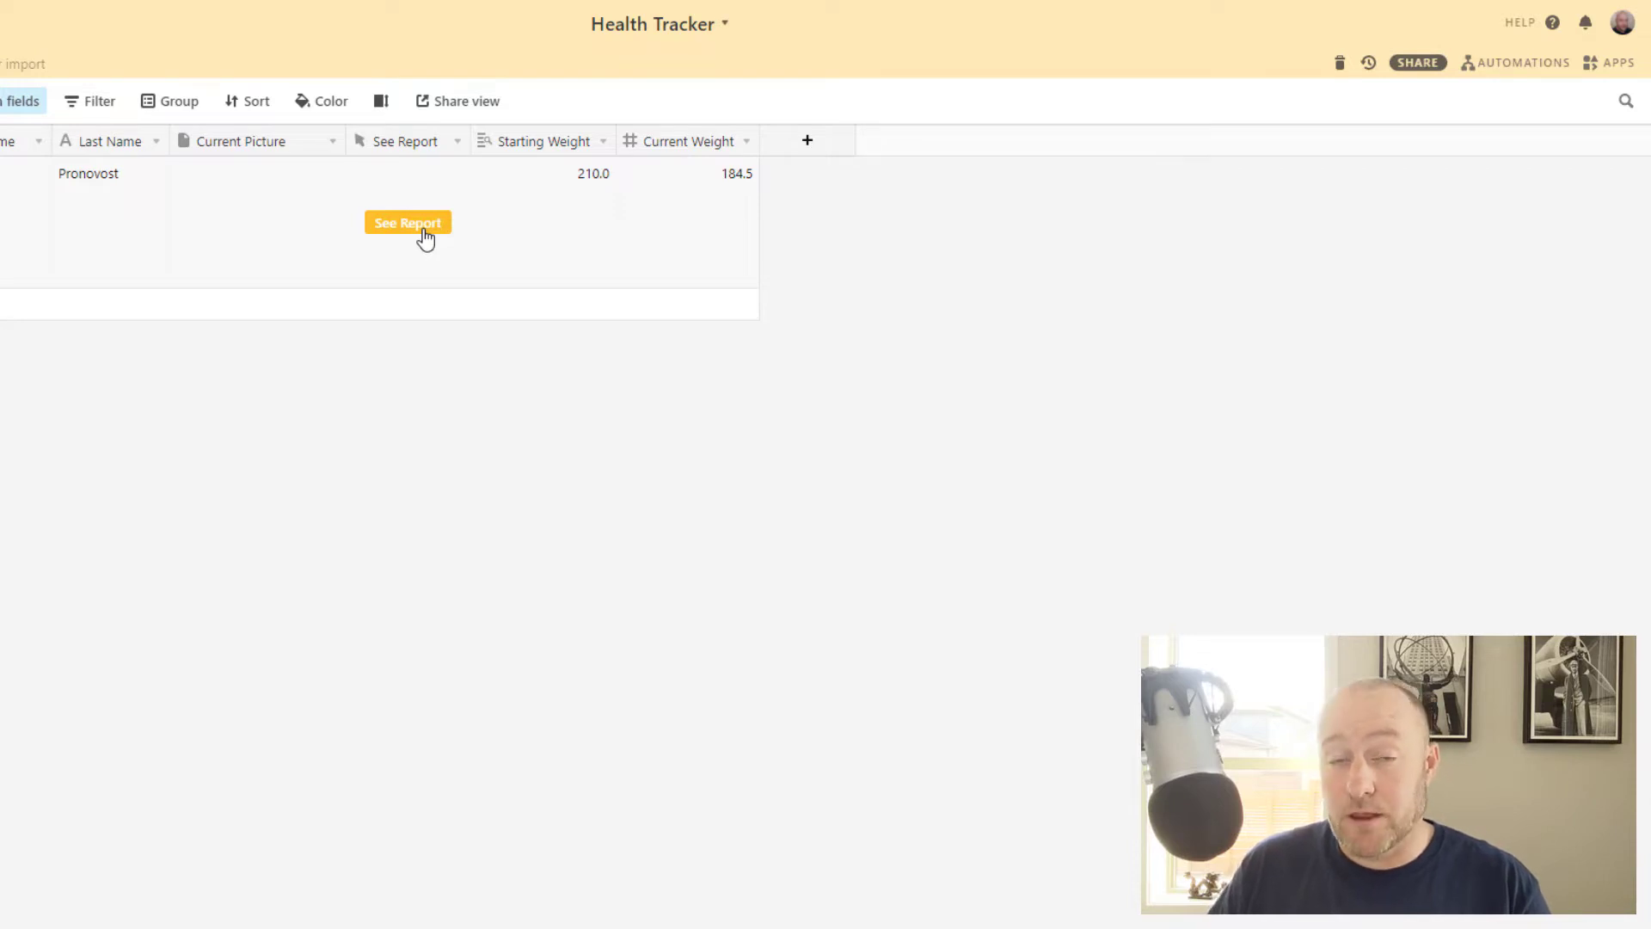
Step: Open the See Report progress report showing 25.5 lbs total loss, present it full screen, then exit
click(425, 234)
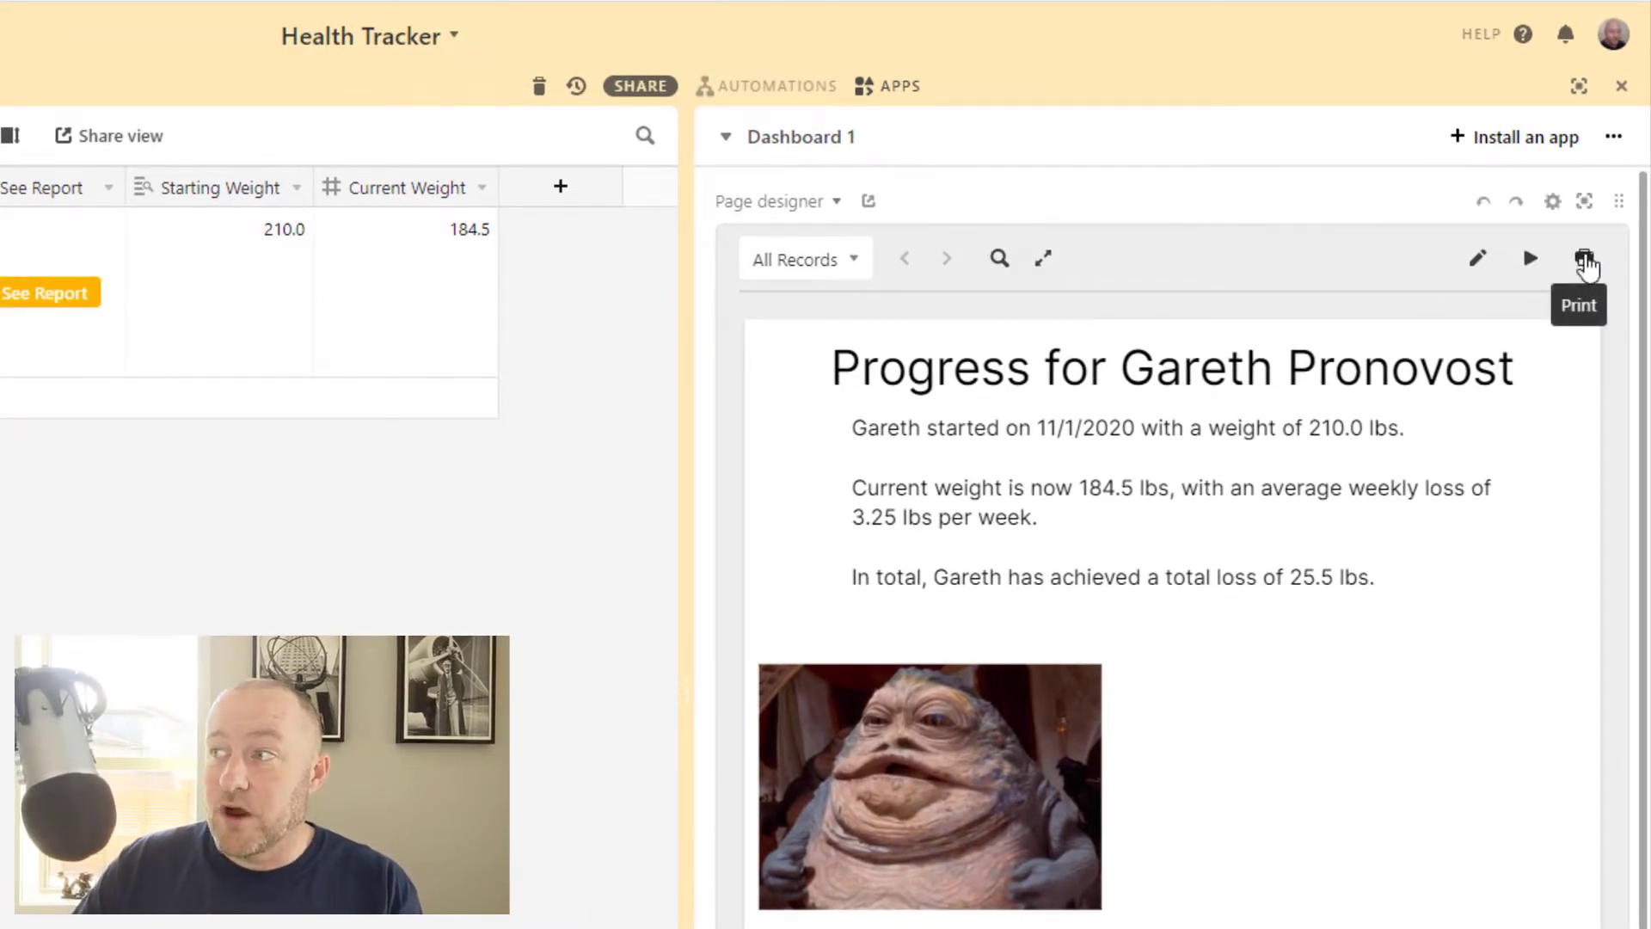
click(1530, 260)
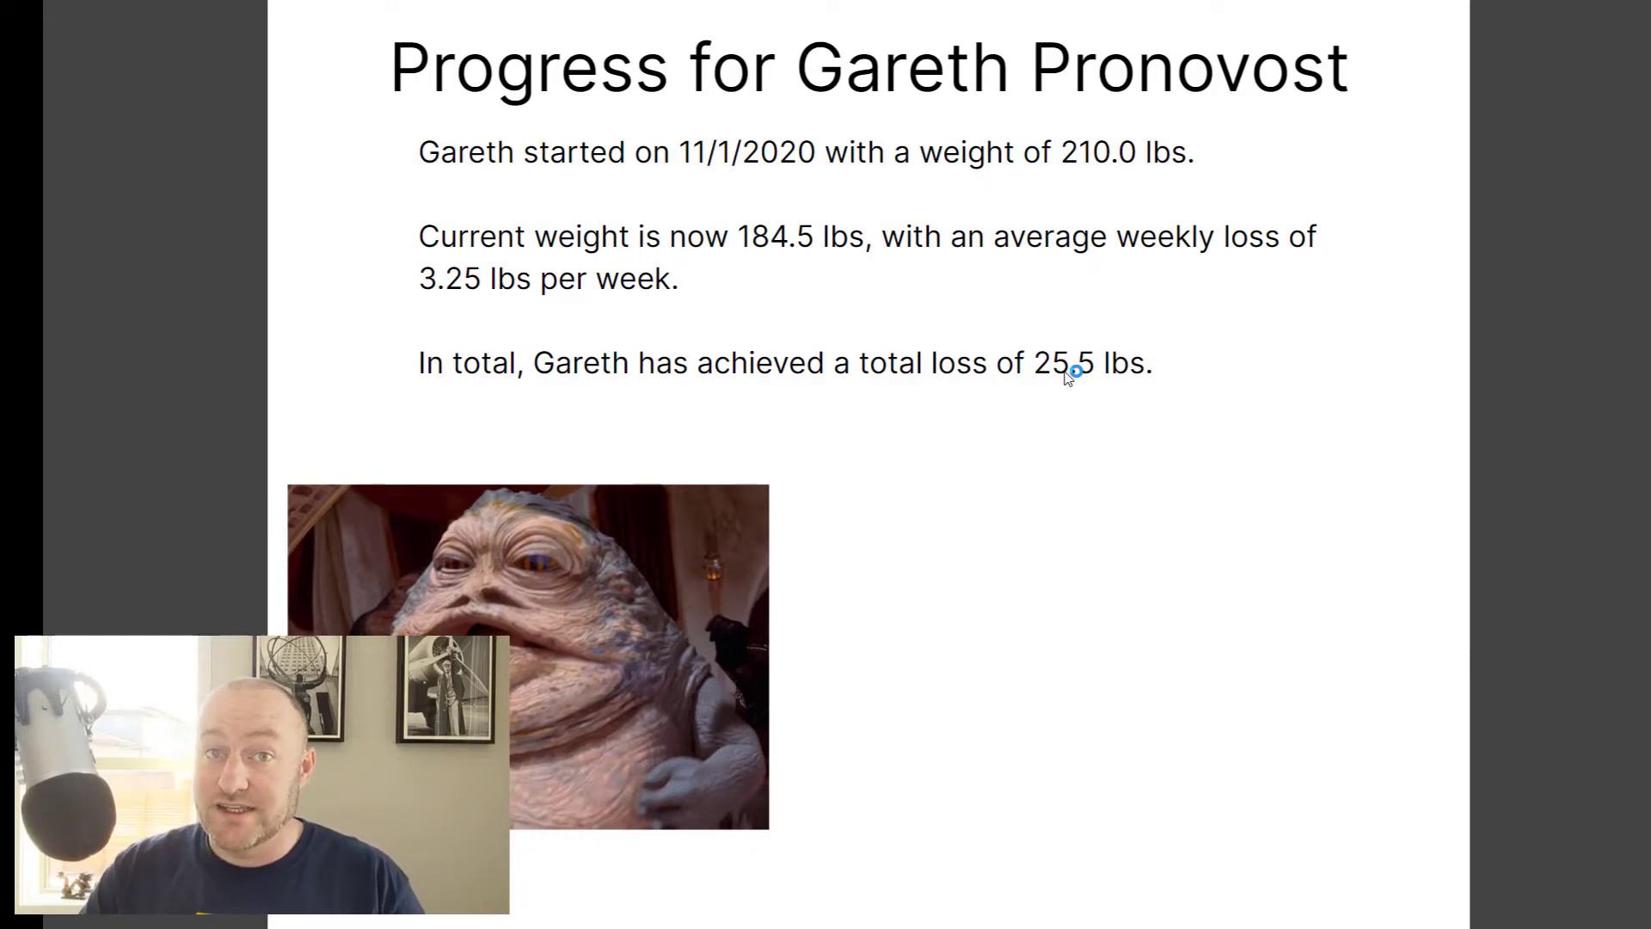
key(Escape)
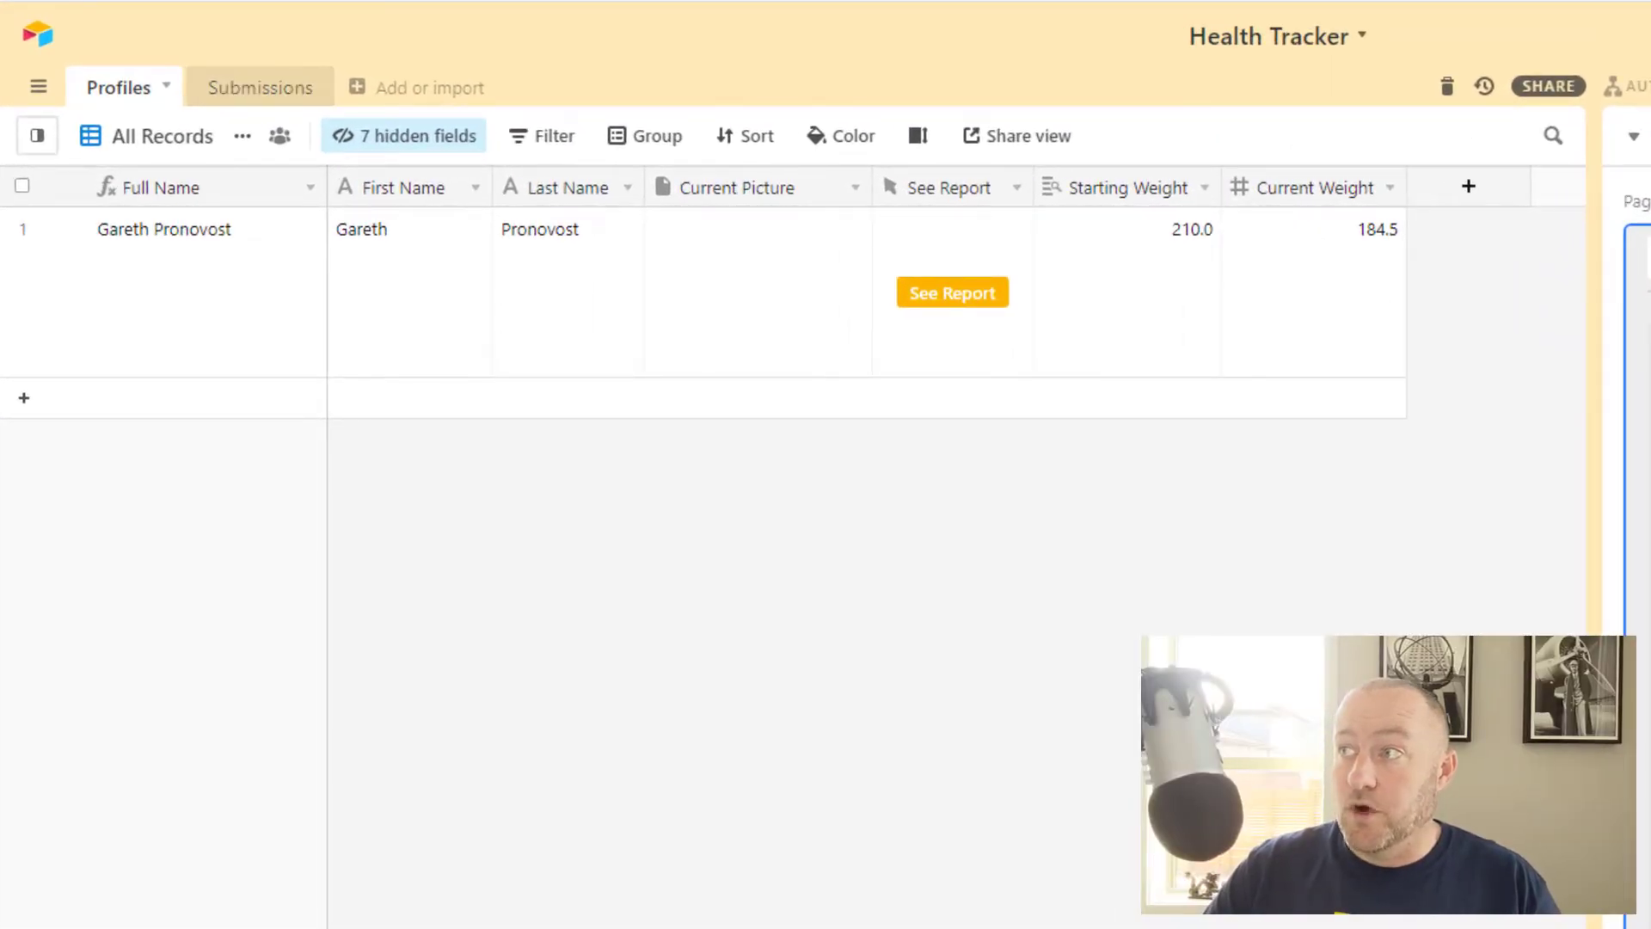
Step: Switch to the Submissions table and select the latest weigh-in, 184.5 lbs on 12/26/2020
click(258, 87)
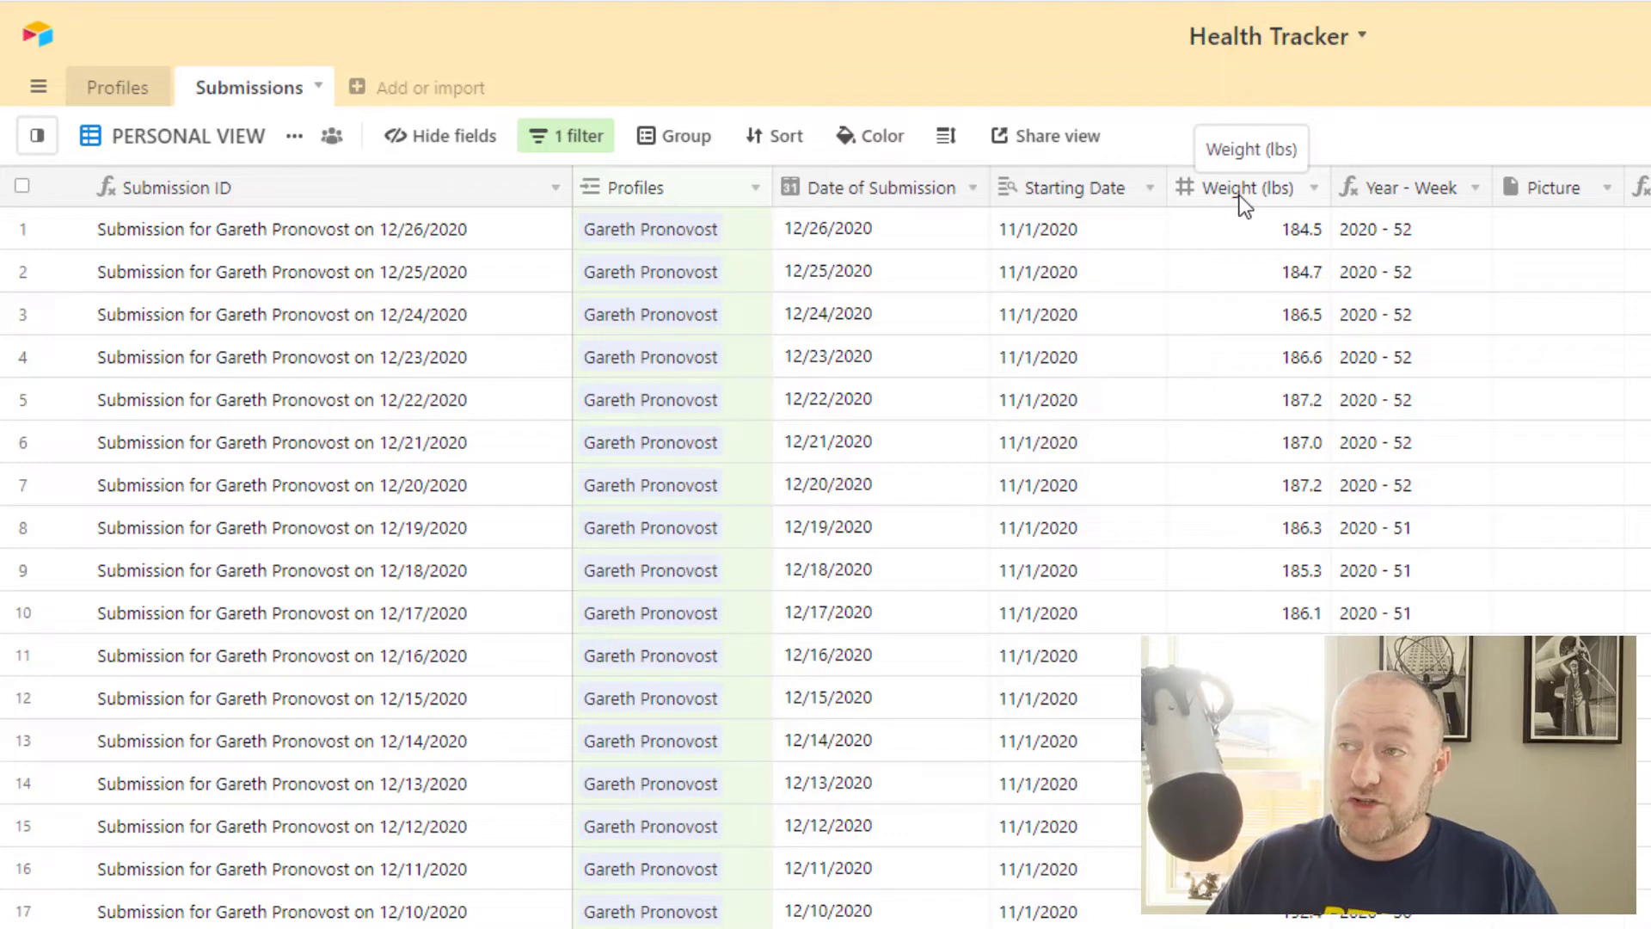
click(1266, 232)
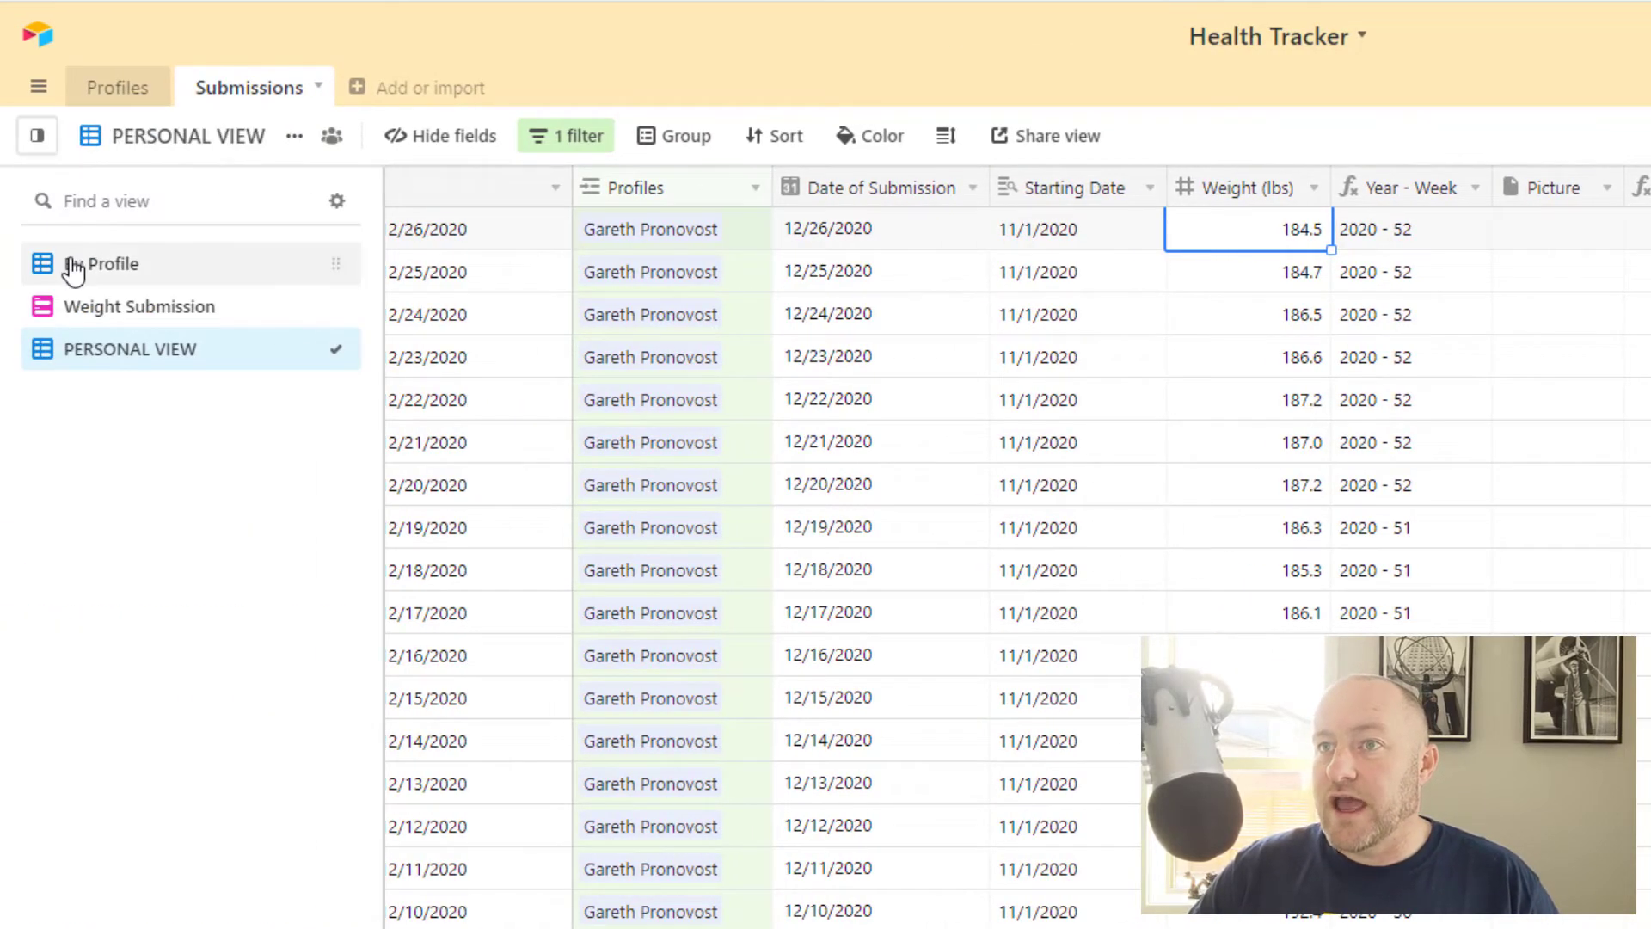
Step: In the By Profile view, remove the 'then by Year - Week' grouping level
click(66, 263)
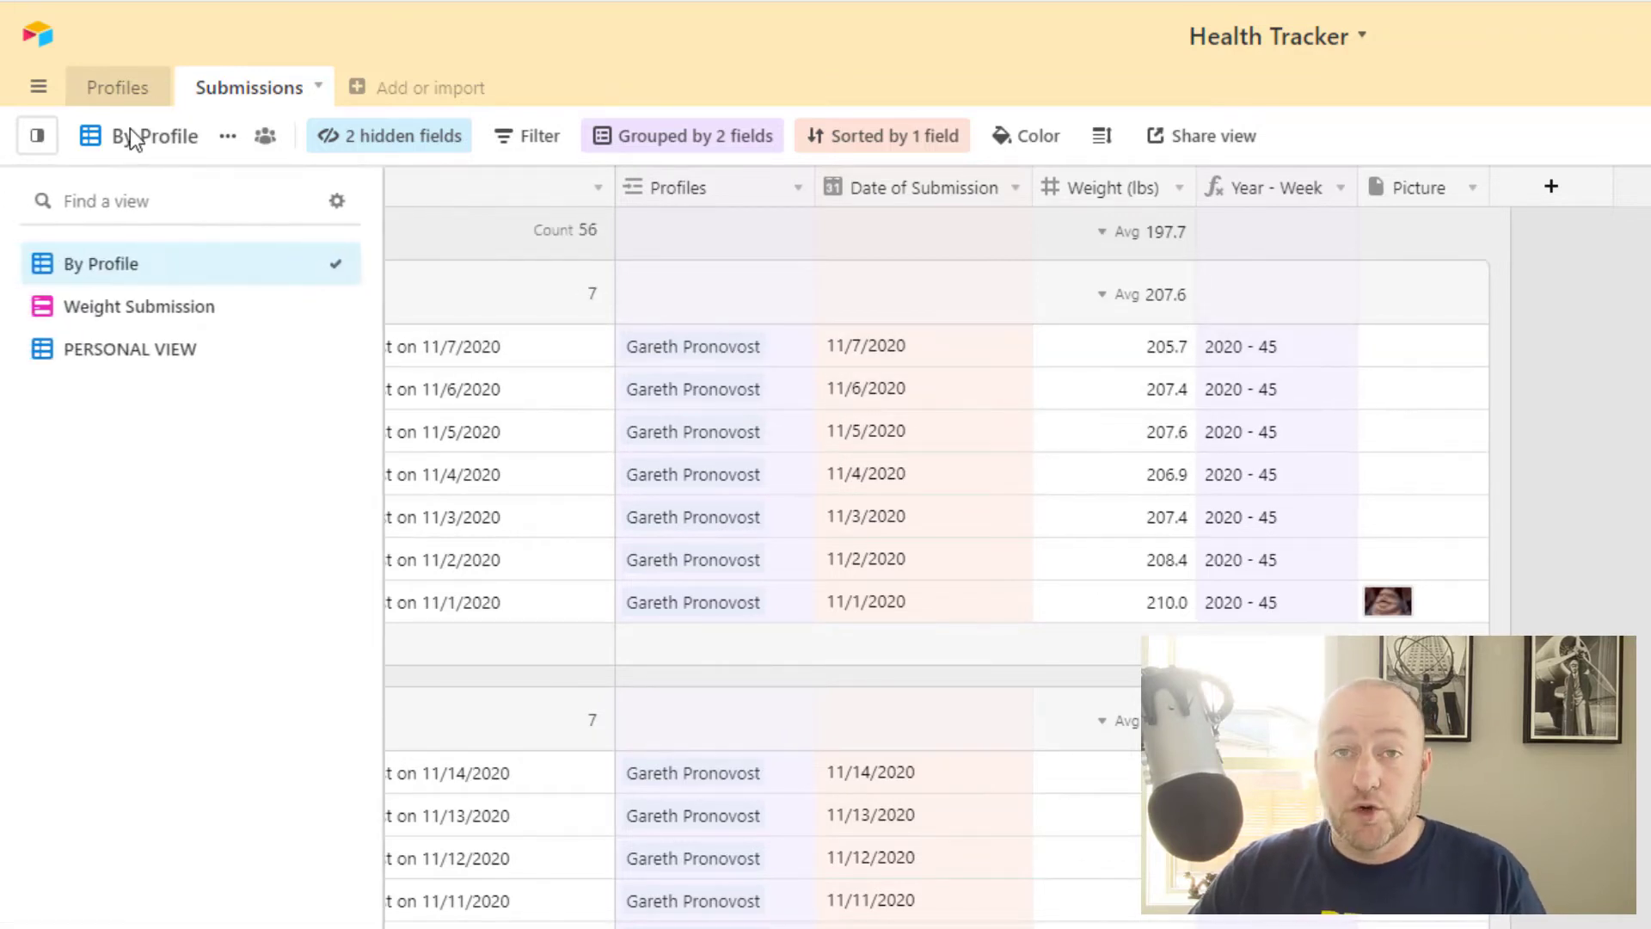
click(658, 138)
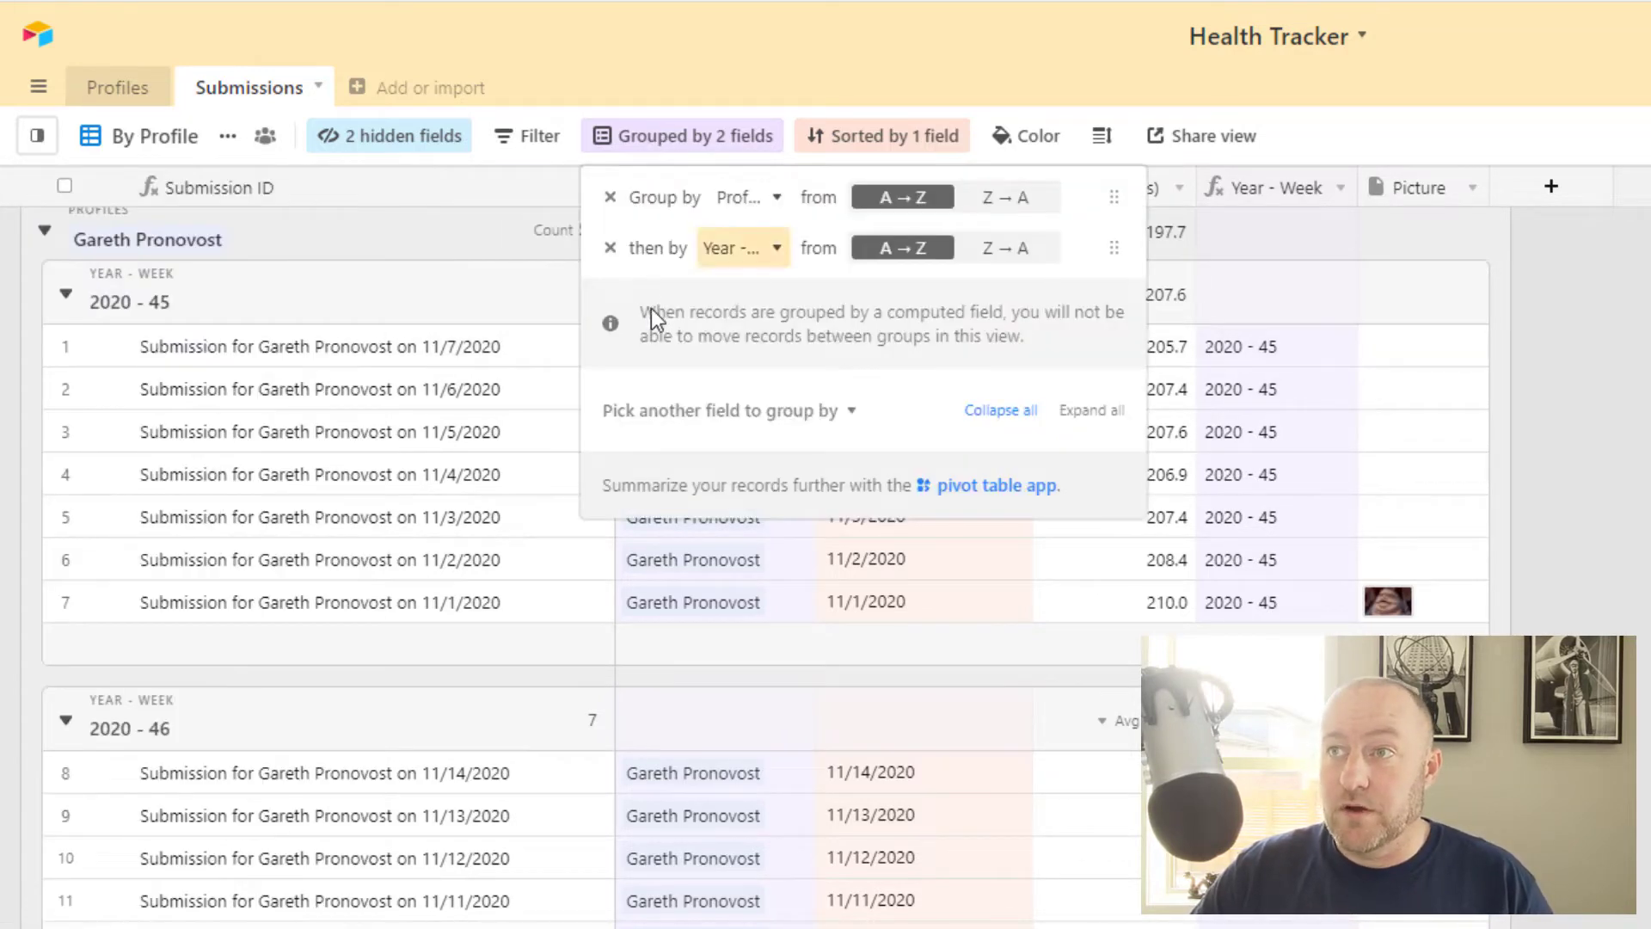
click(610, 249)
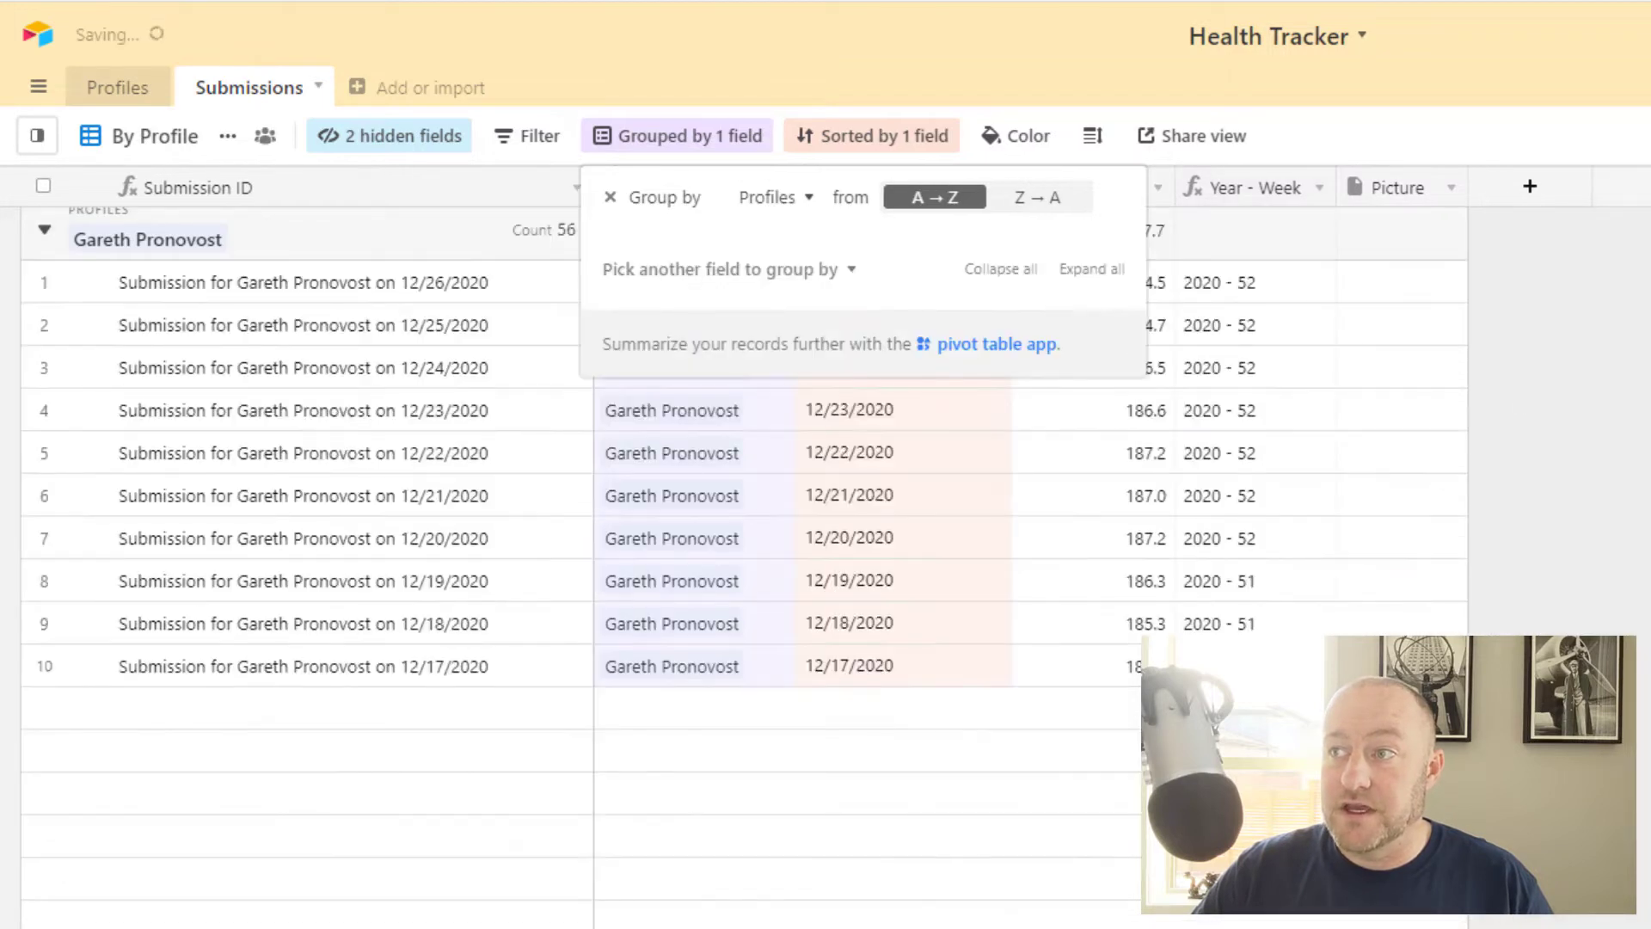
click(1366, 345)
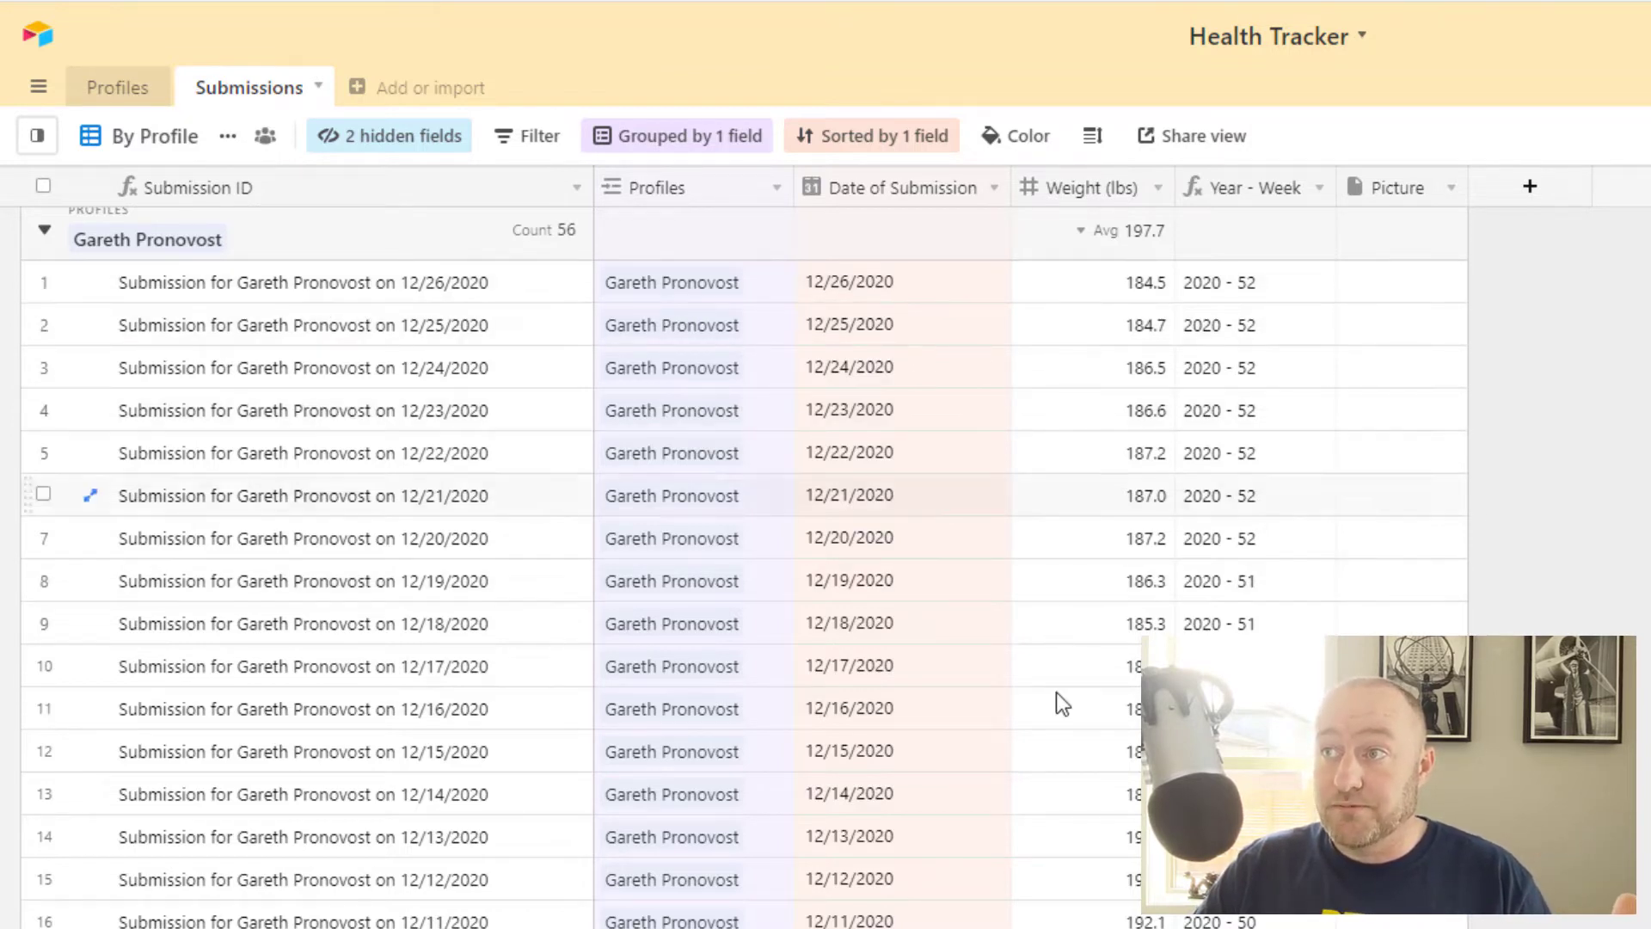
mouse_move(49, 138)
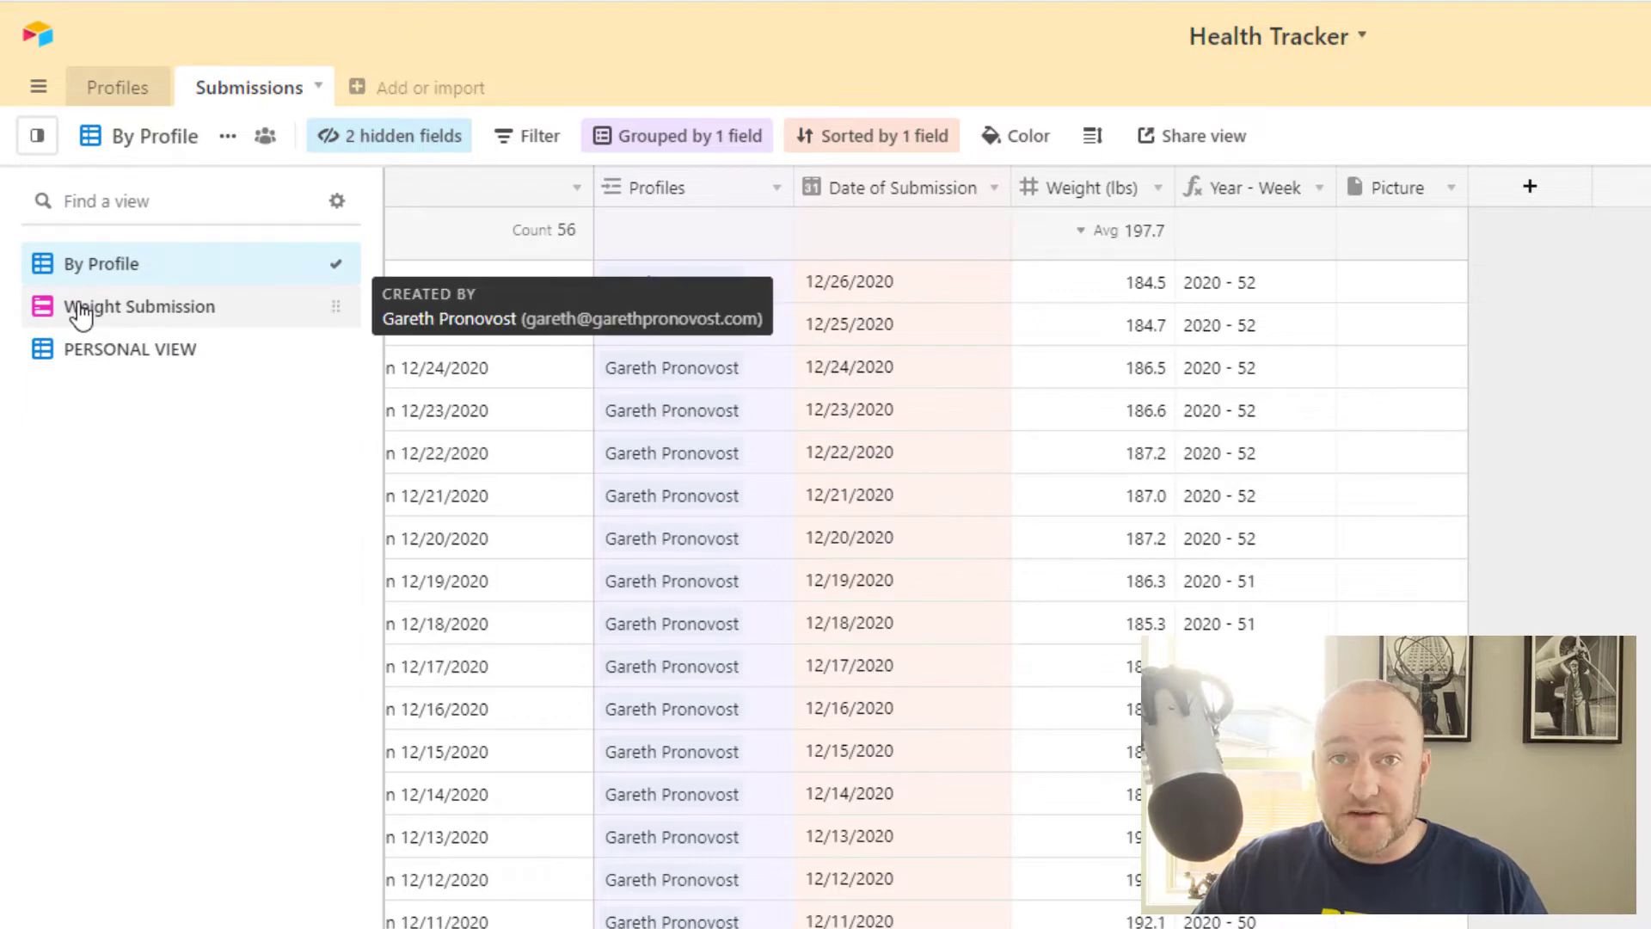
Step: In the Weight Submission form view, drag the Picture attachment field in after Weight (lbs)
click(81, 310)
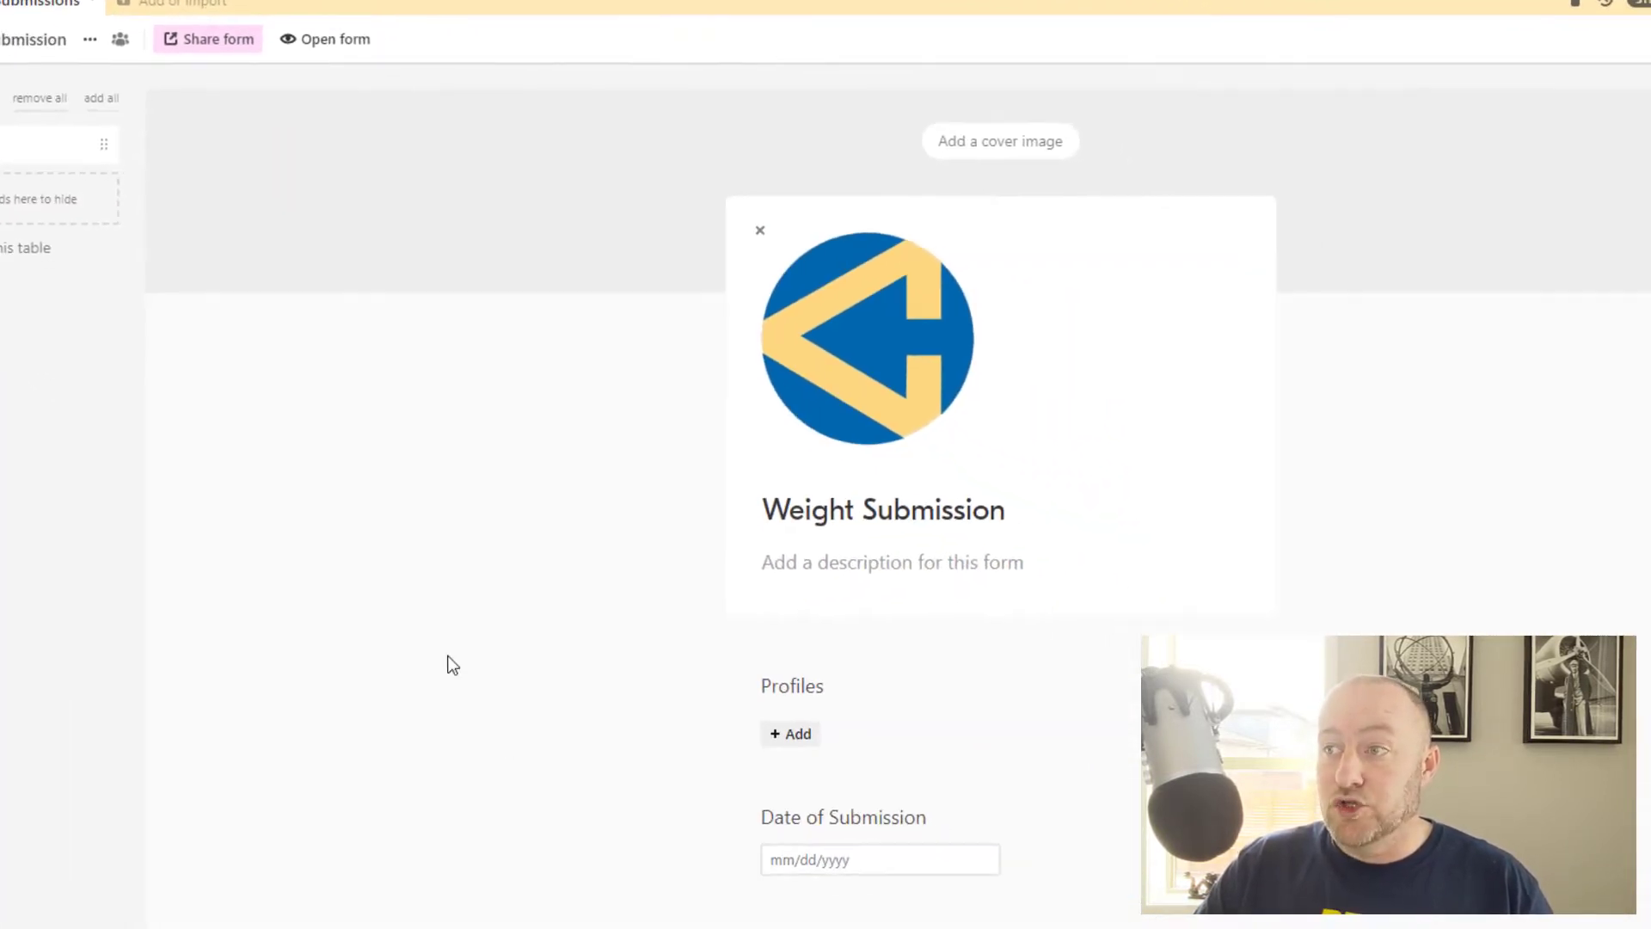
scroll(435, 661, down, 5)
drag(52, 144, 935, 671)
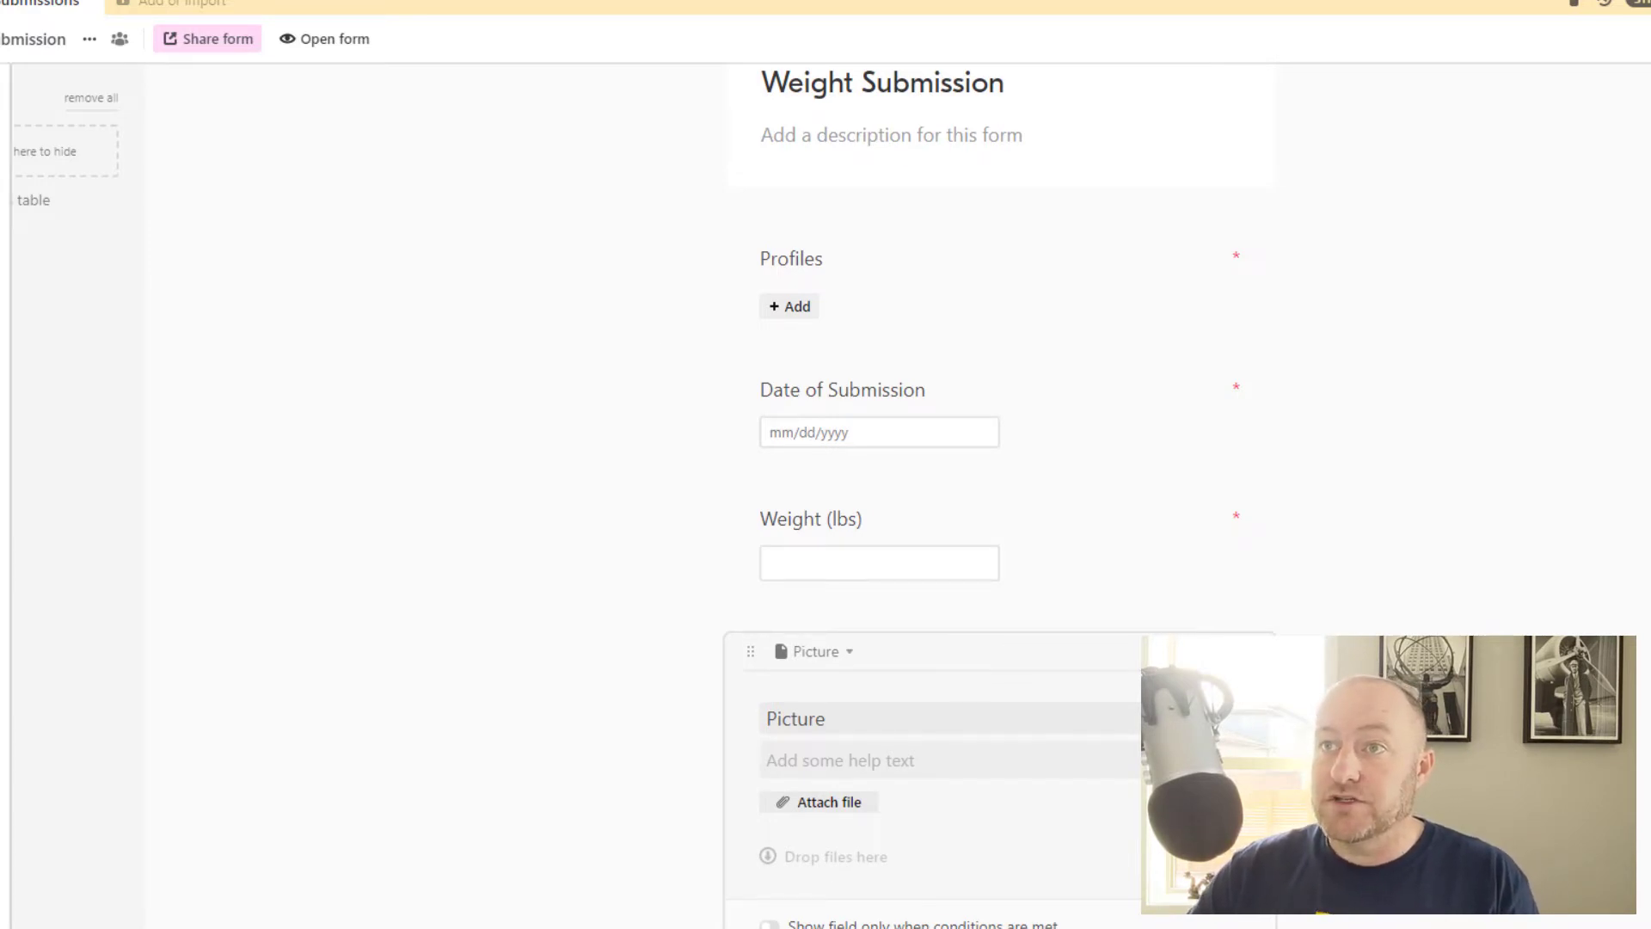
Step: Back in the By Profile grid, enlarge the 11/1/2020 starting picture attachment, then close it
mouse_move(35, 39)
click(60, 141)
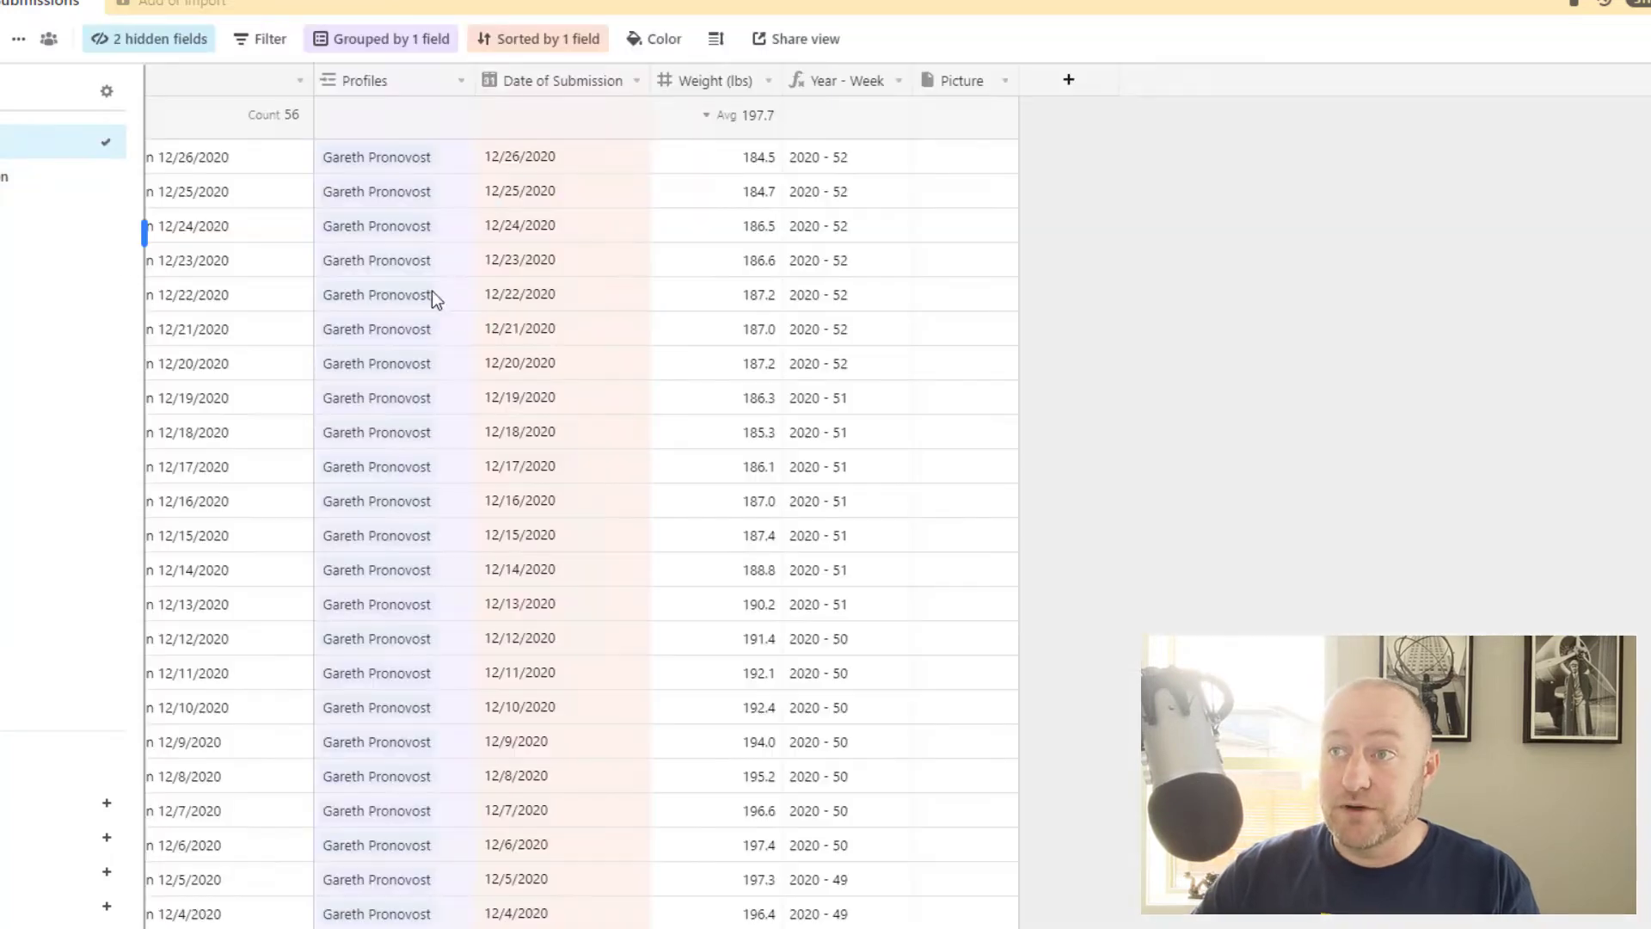
scroll(567, 404, down, 10)
scroll(577, 442, down, 2)
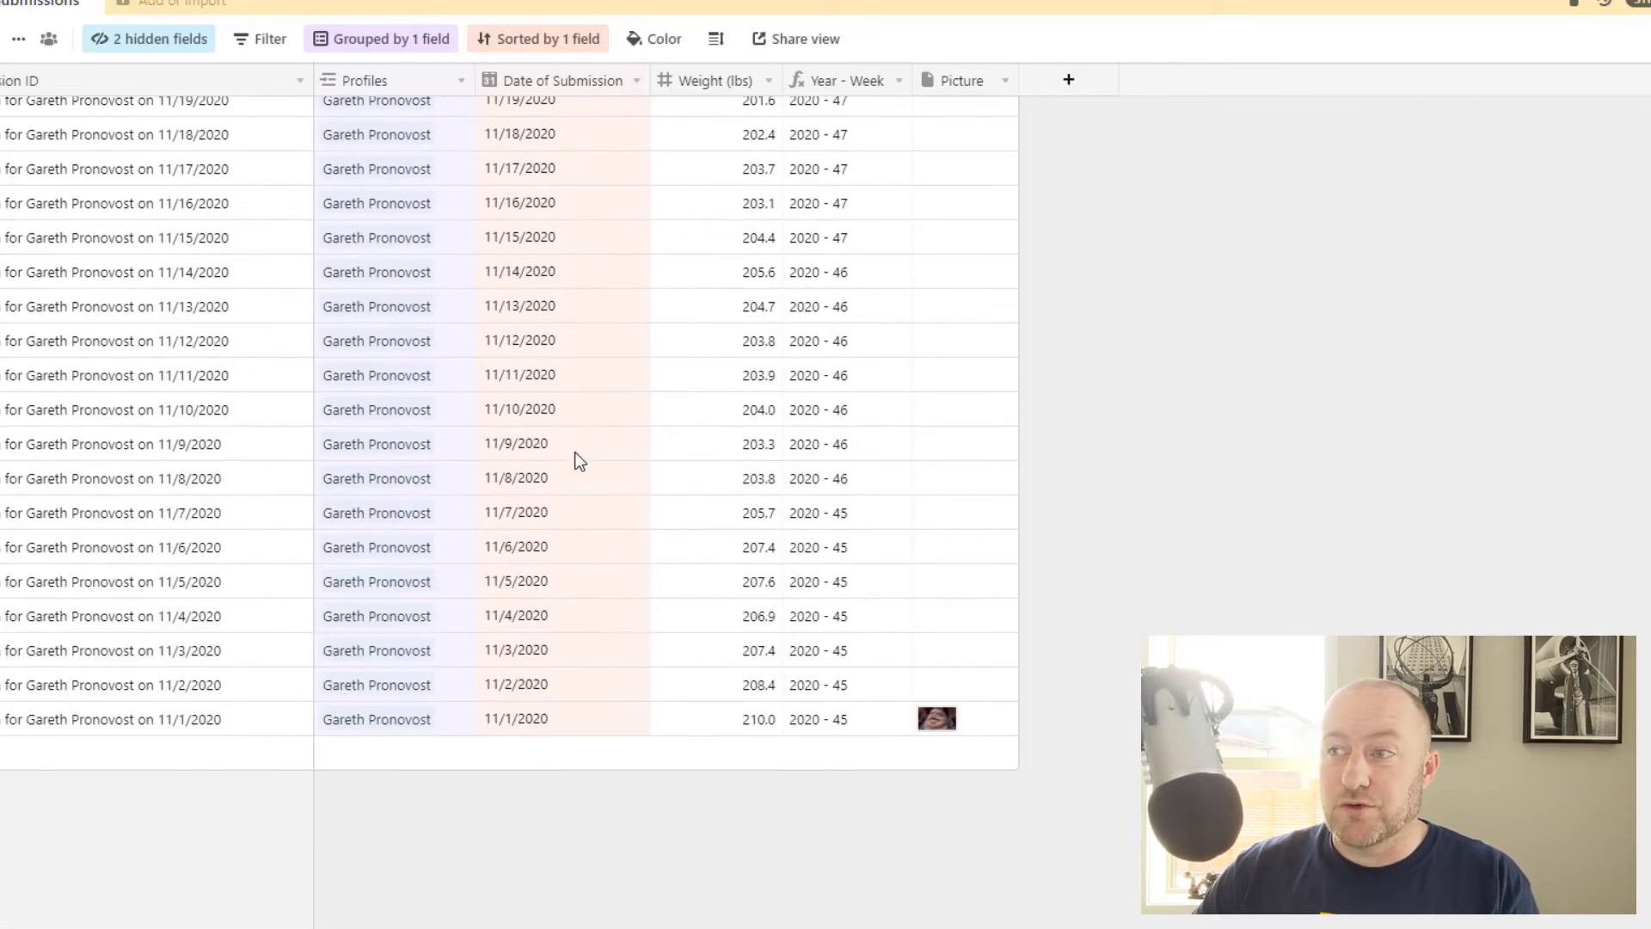
click(956, 727)
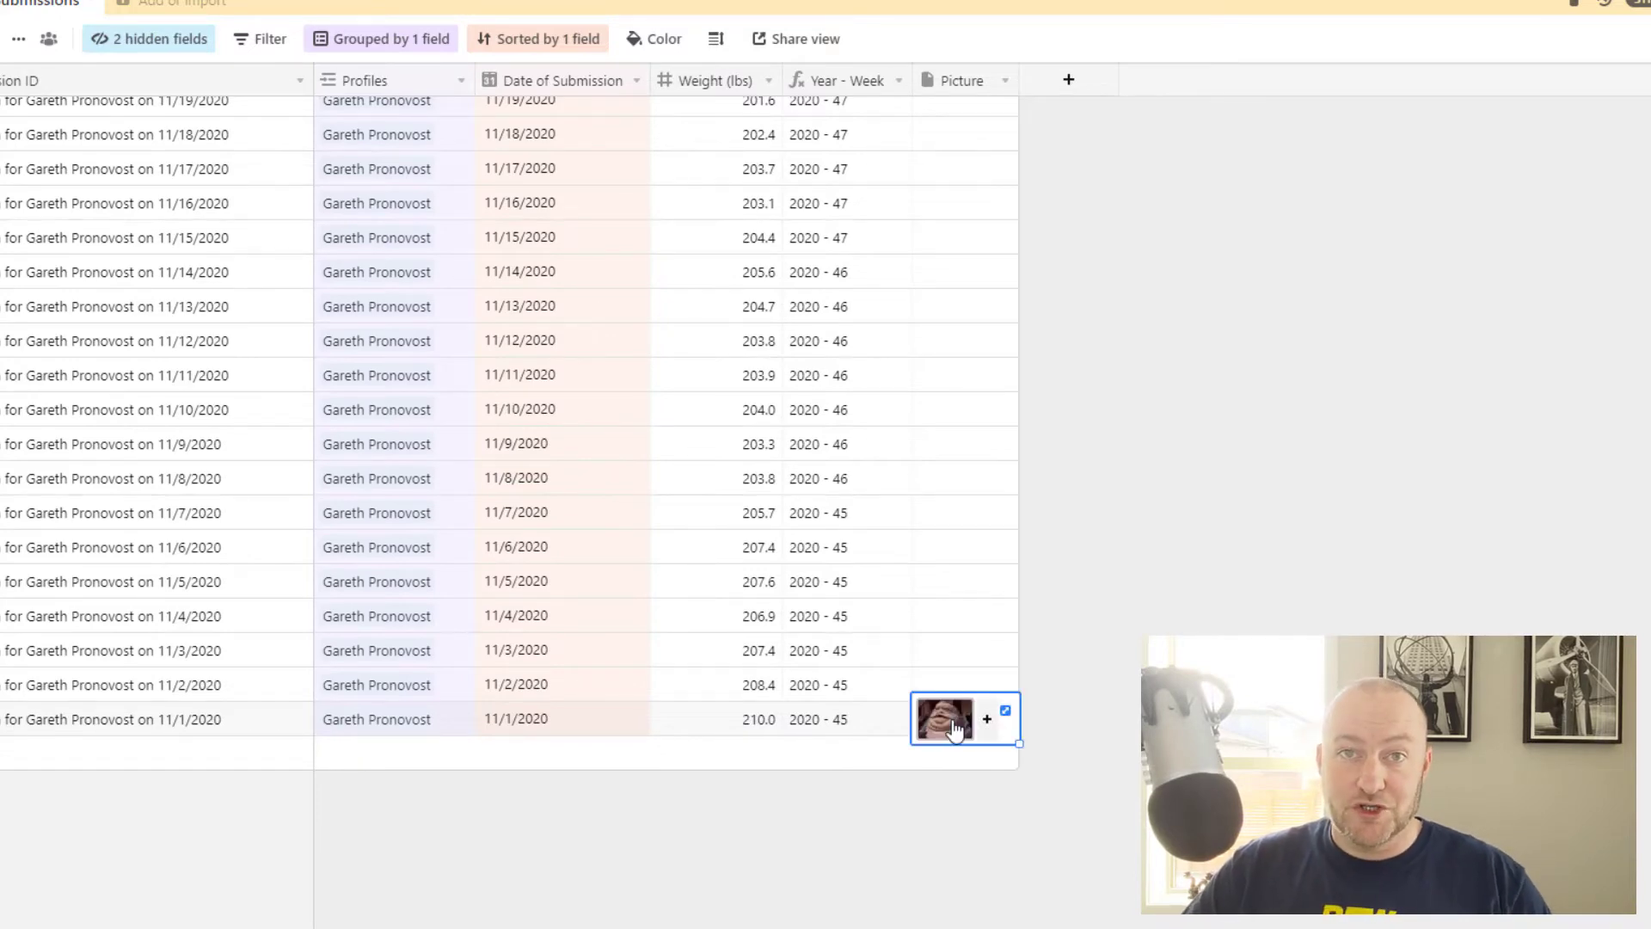
click(947, 719)
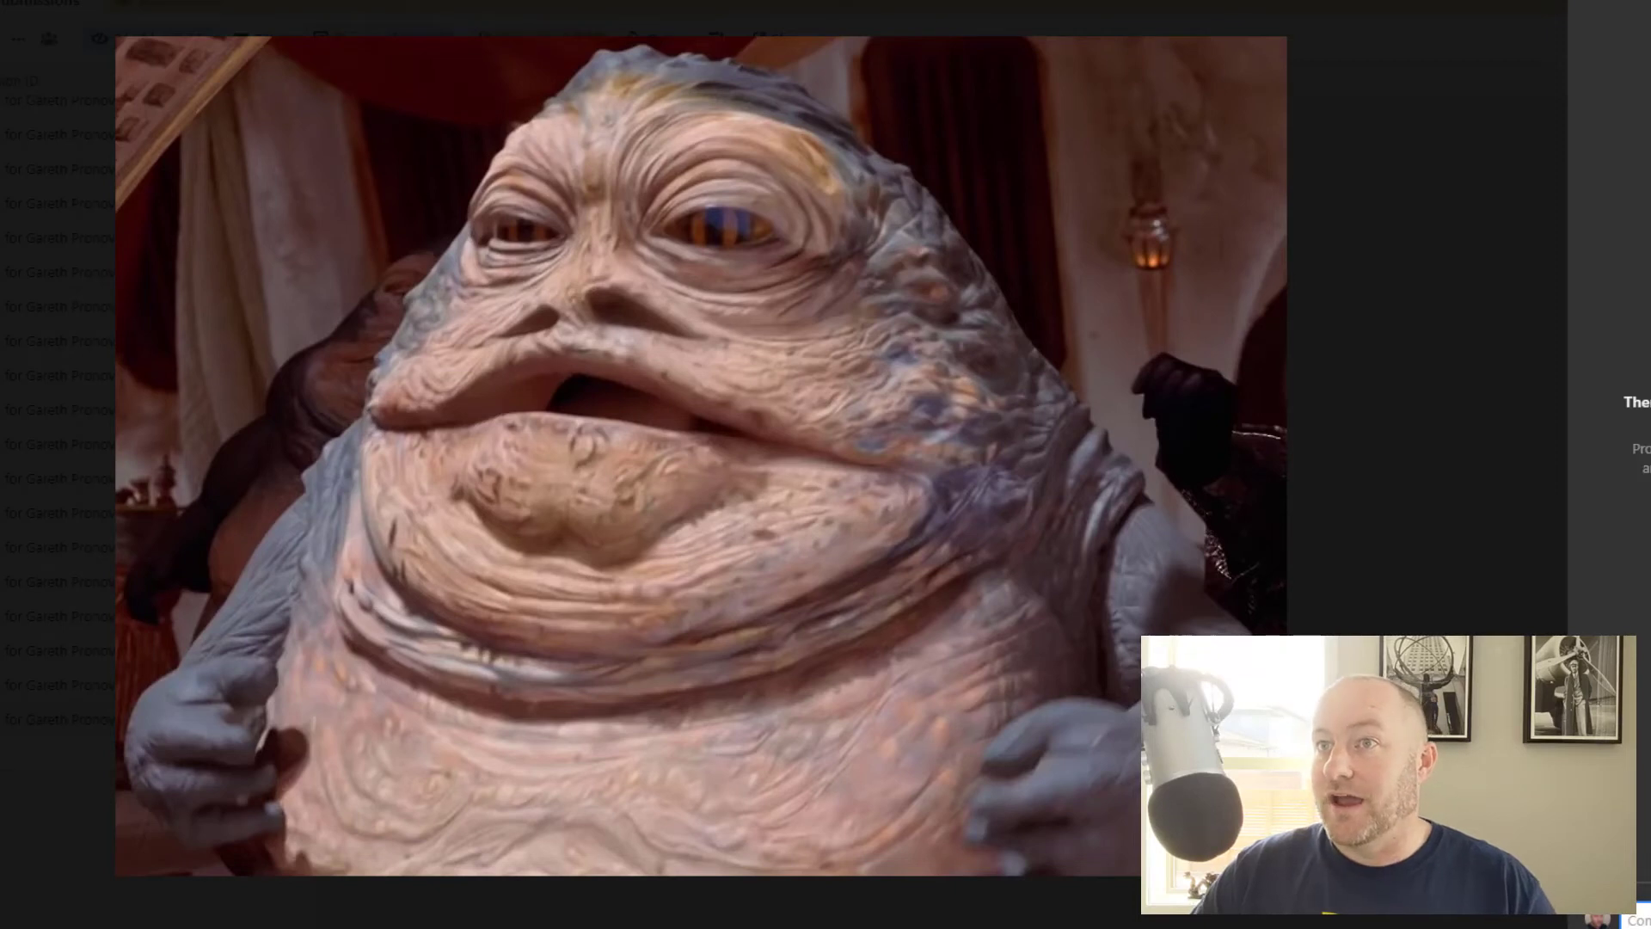
key(Escape)
Step: Open Dashboard 1 beside the grid, showing current weight 184.5 lbs
scroll(616, 528, up, 3)
scroll(616, 528, up, 10)
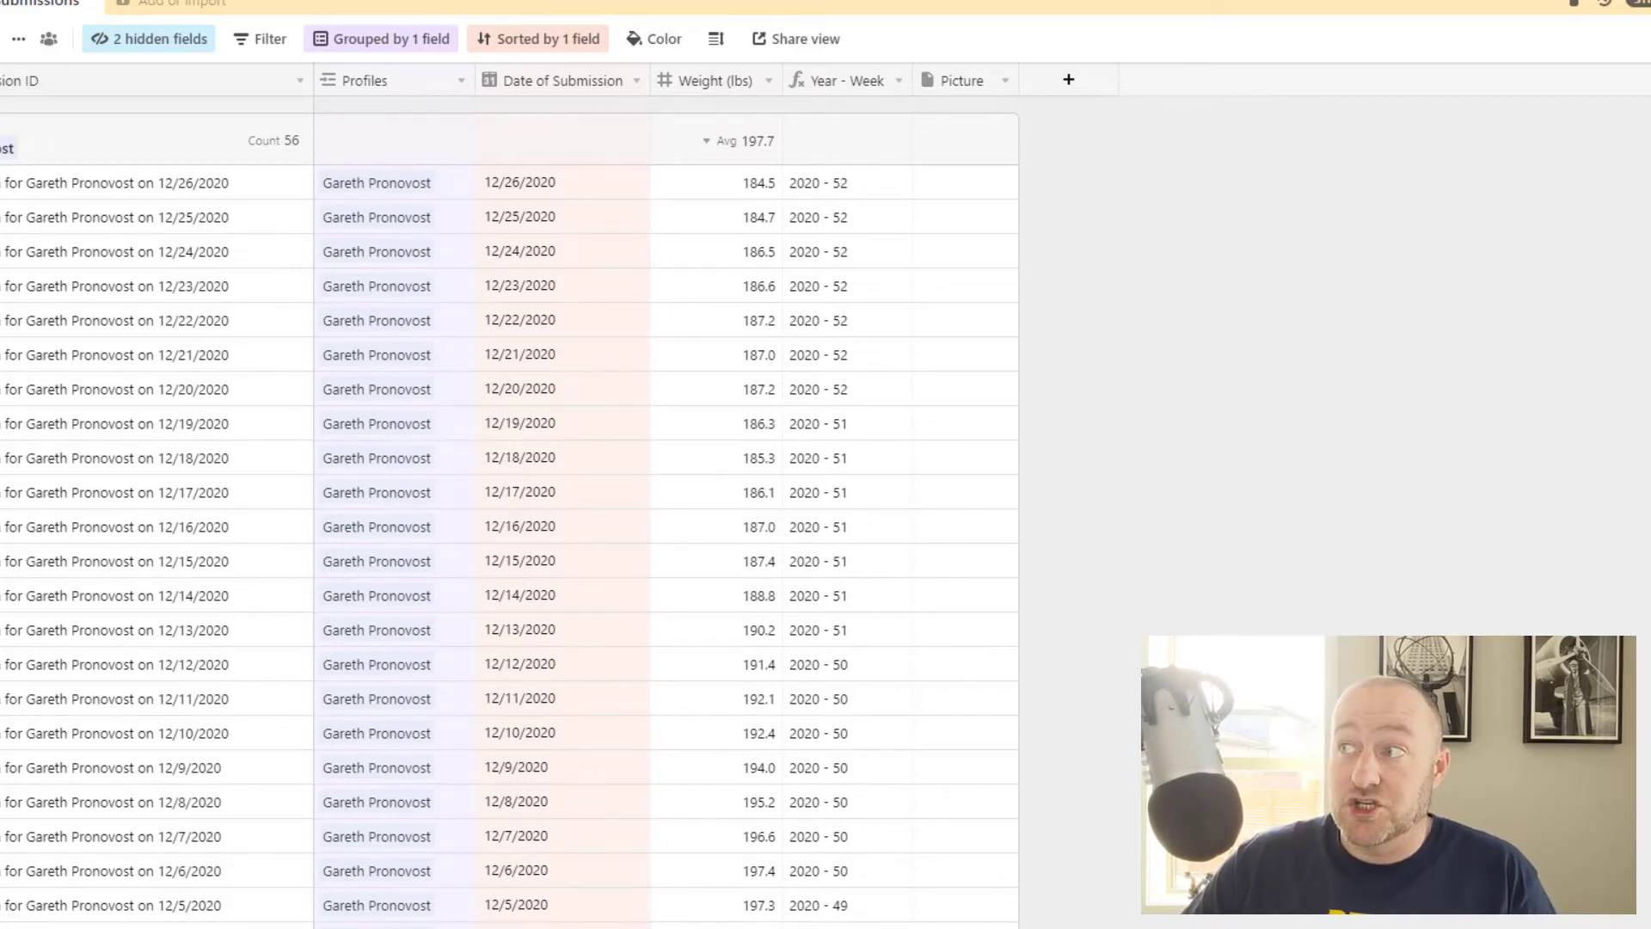
click(1638, 3)
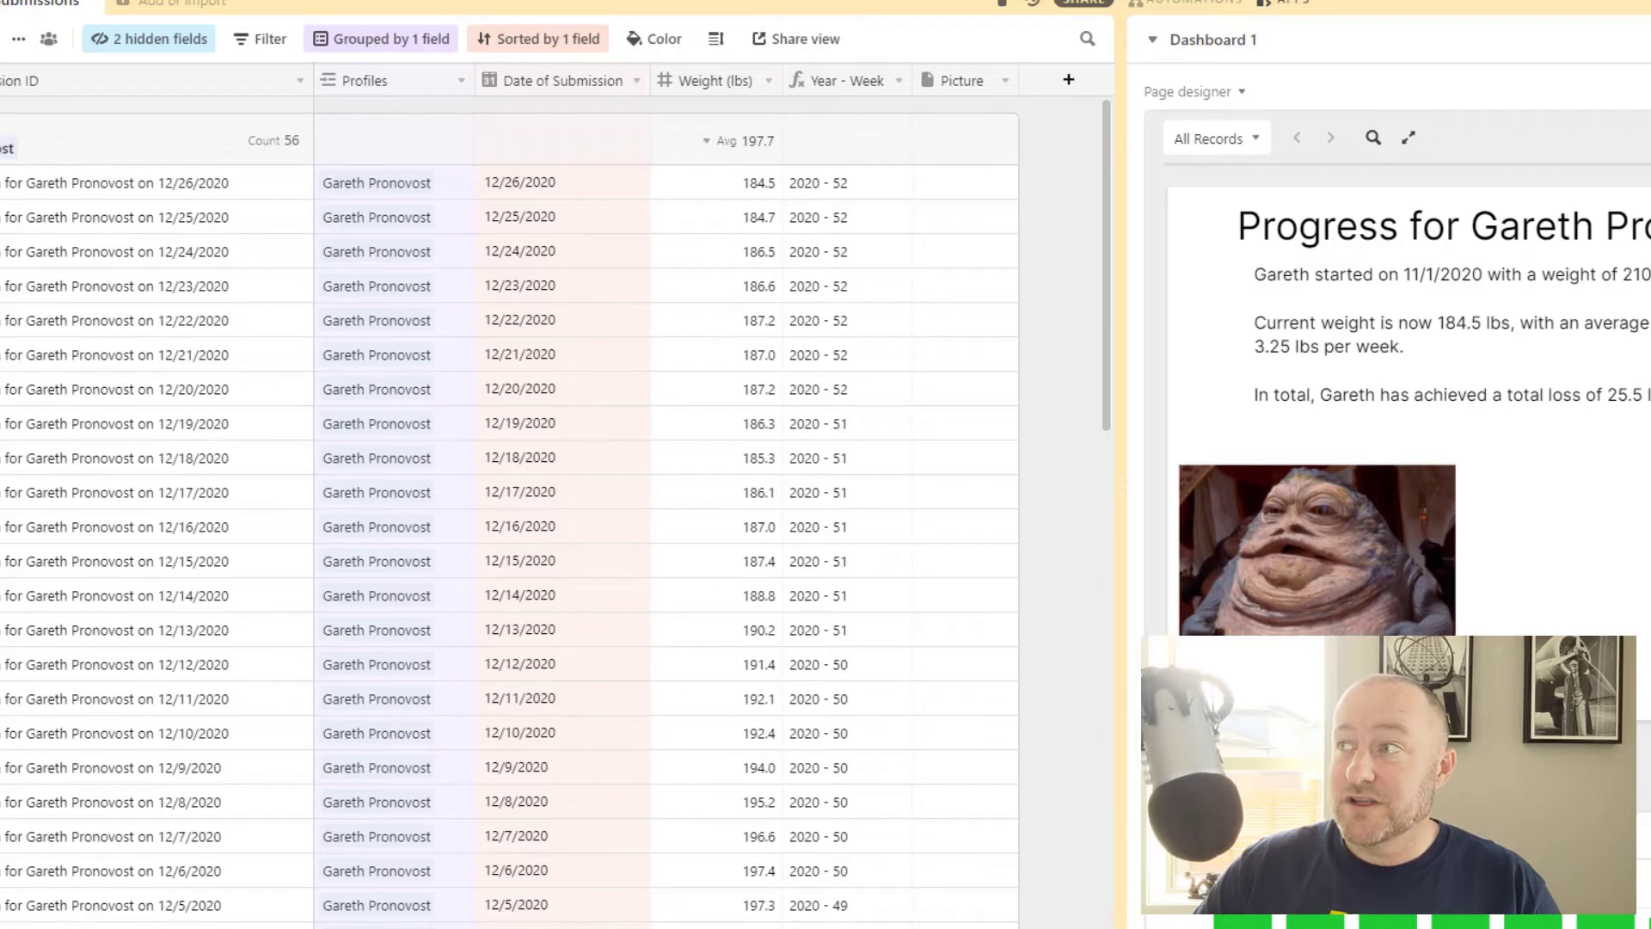
Step: In the Weight Submission form, choose the member's profile, date 12/27/2020 and weight 183.0
click(9, 39)
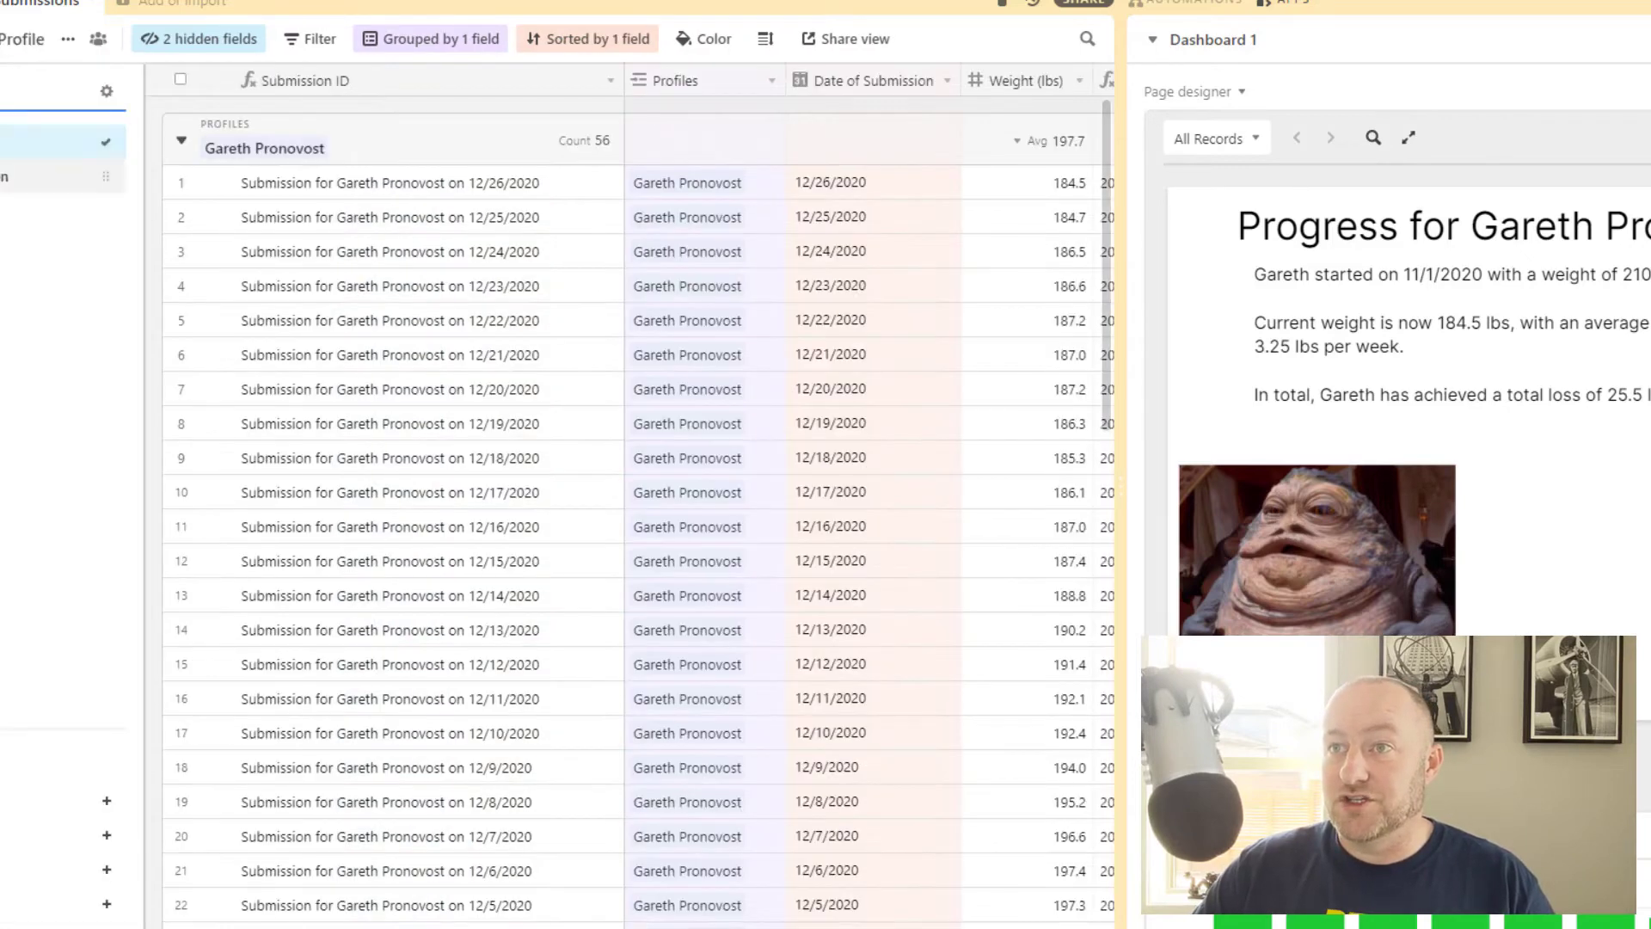
click(51, 177)
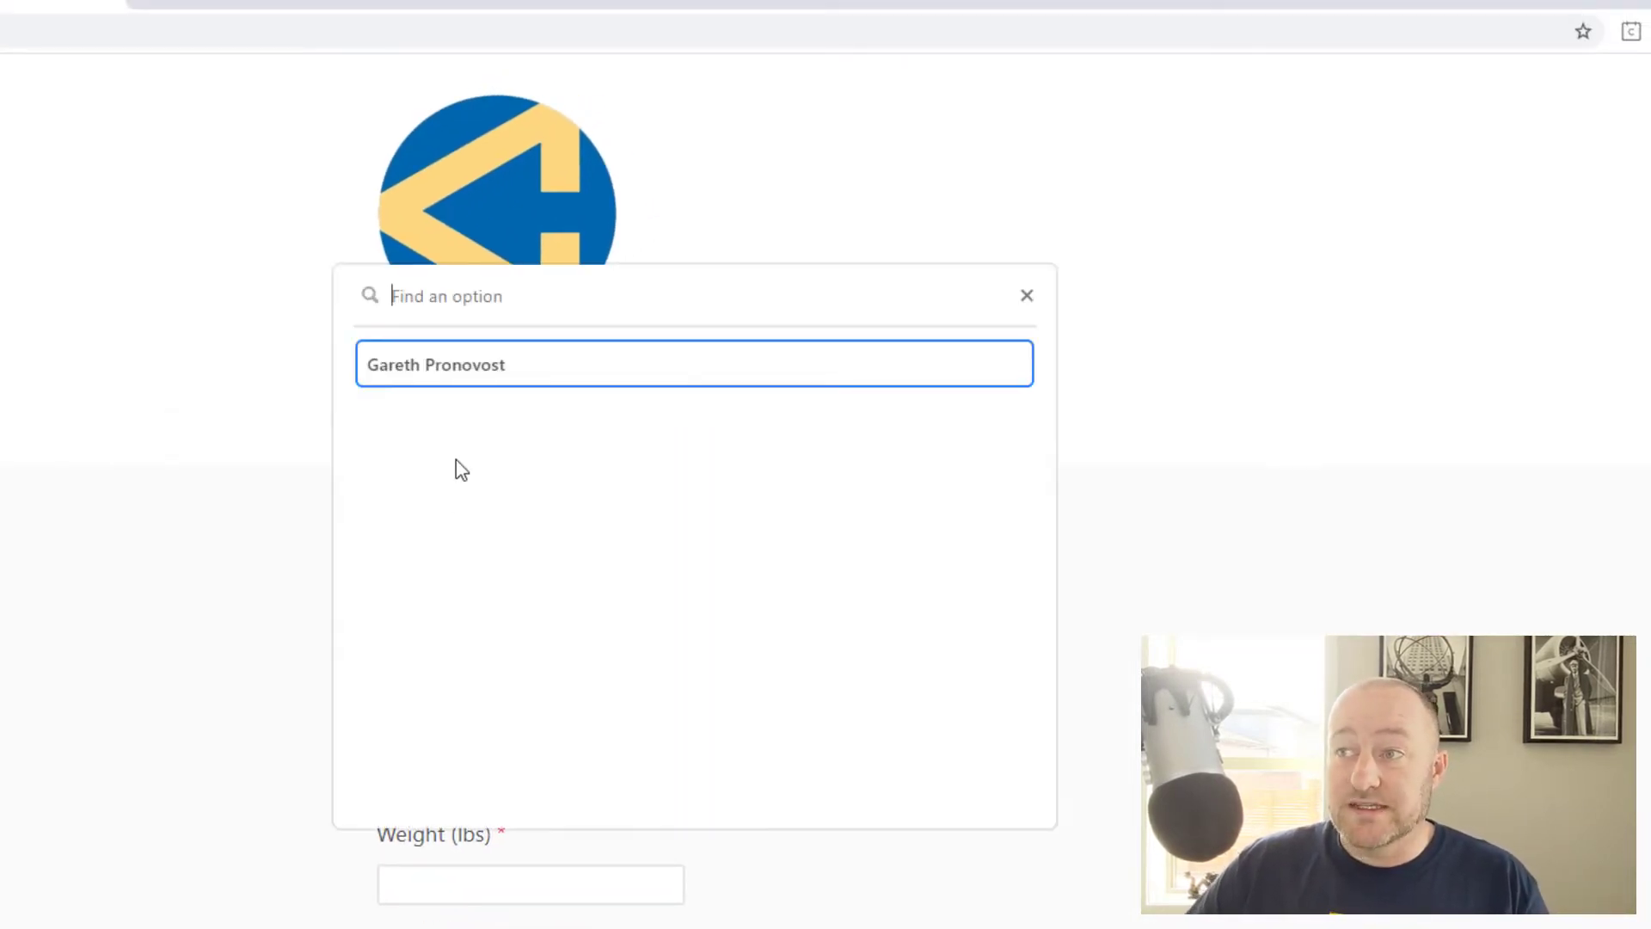
click(429, 378)
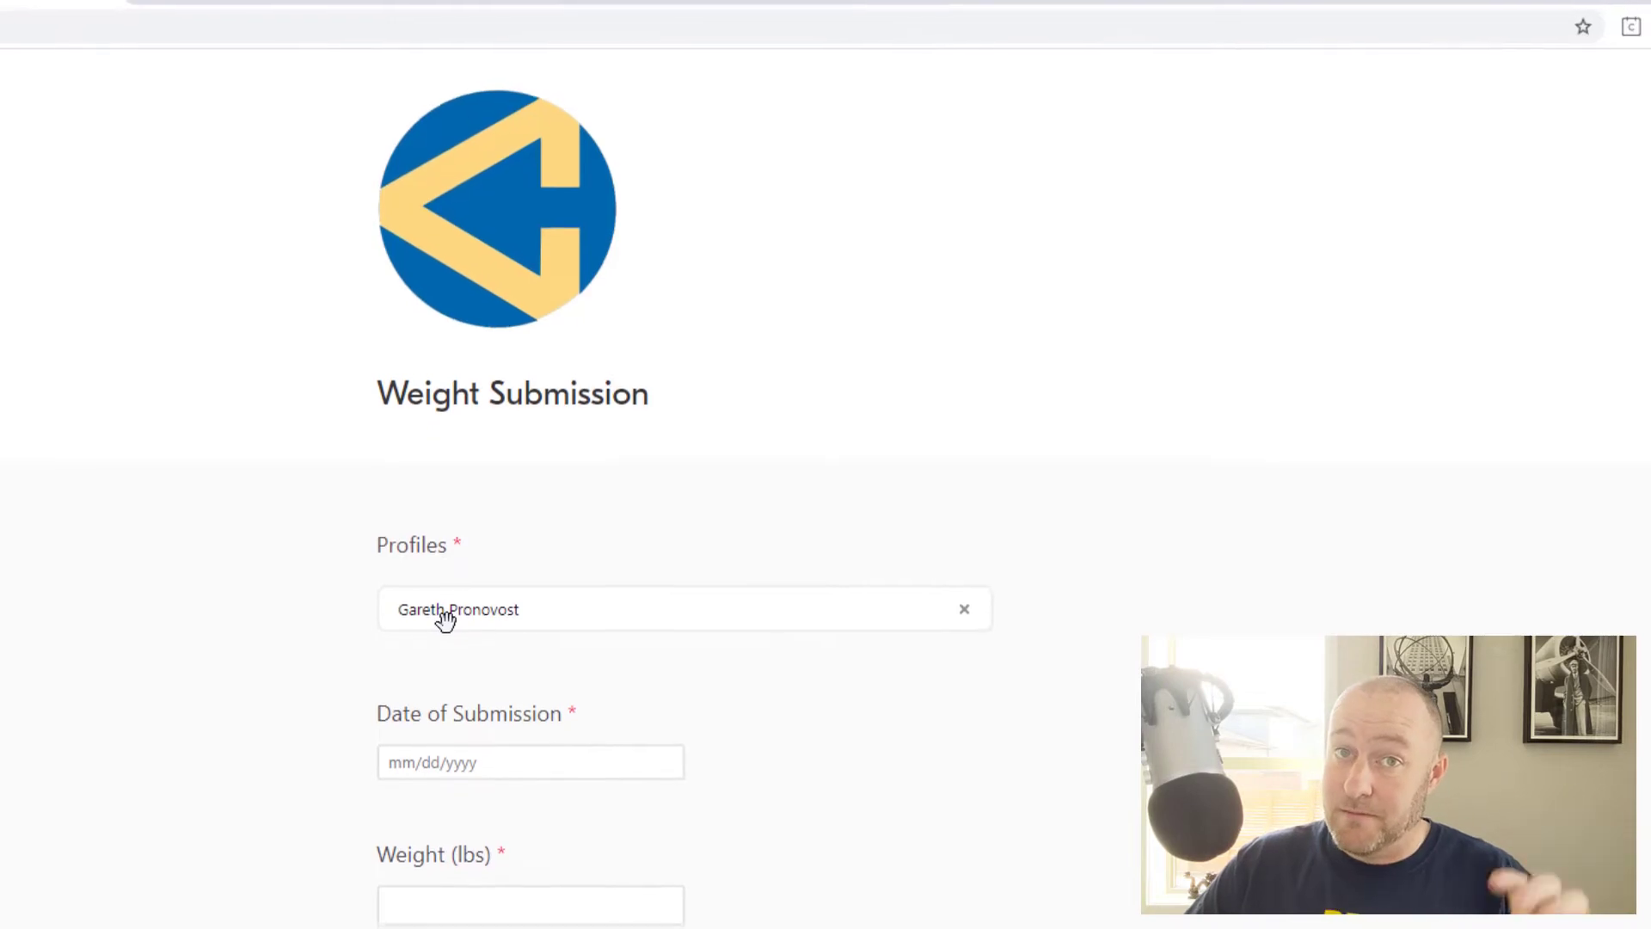
click(447, 727)
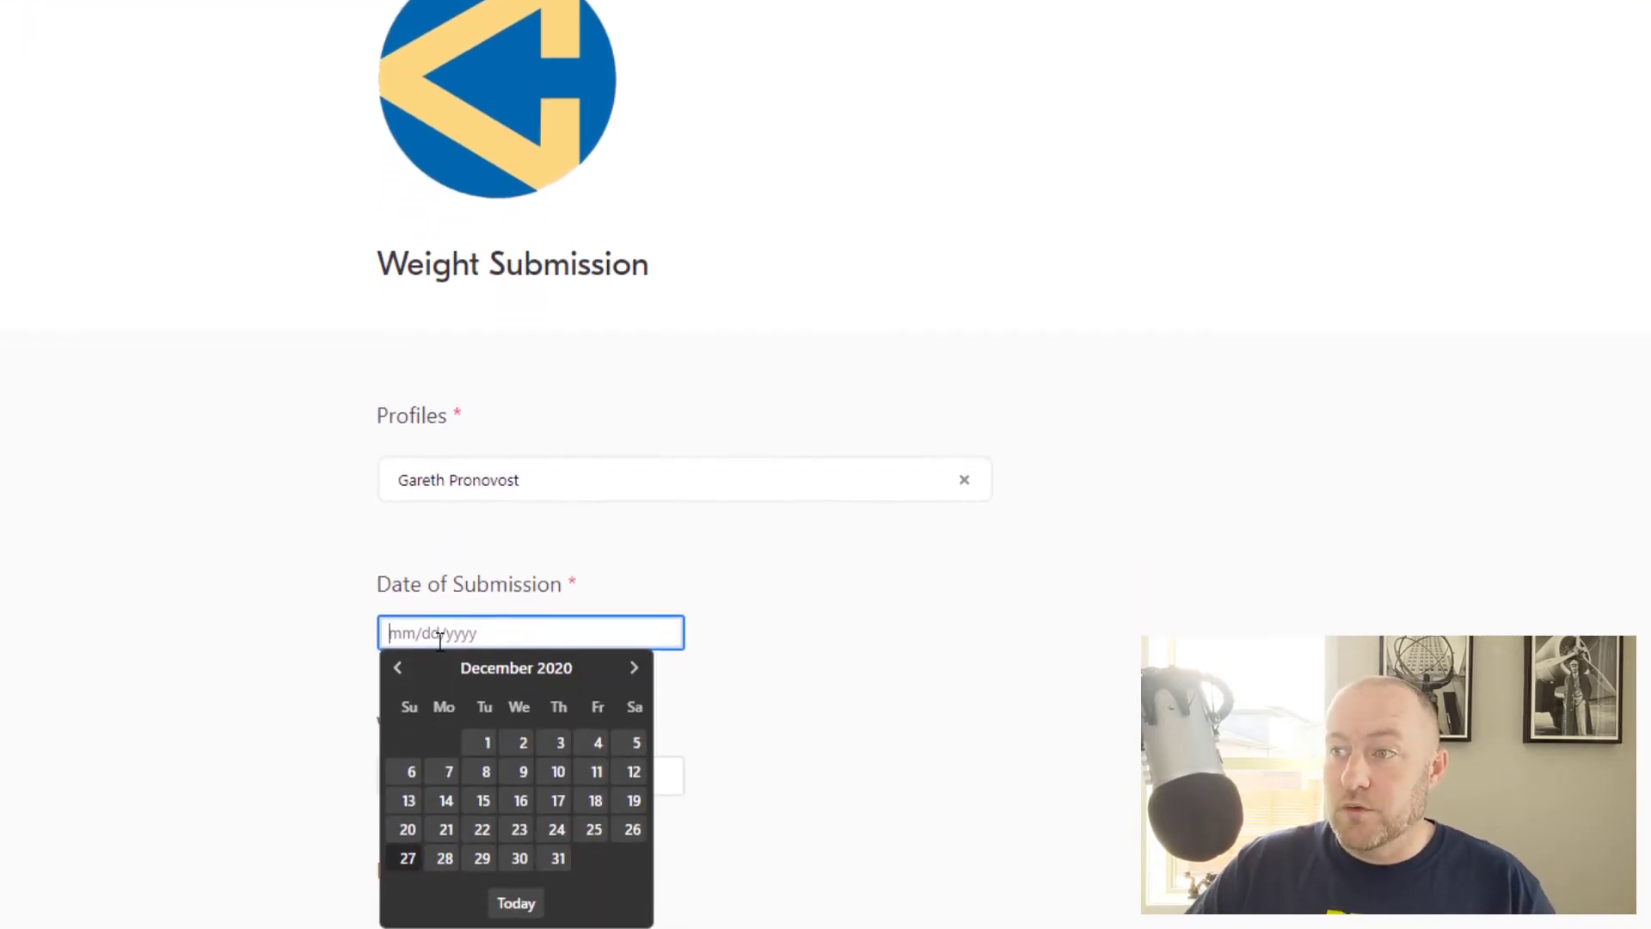
click(406, 759)
click(457, 677)
text(183)
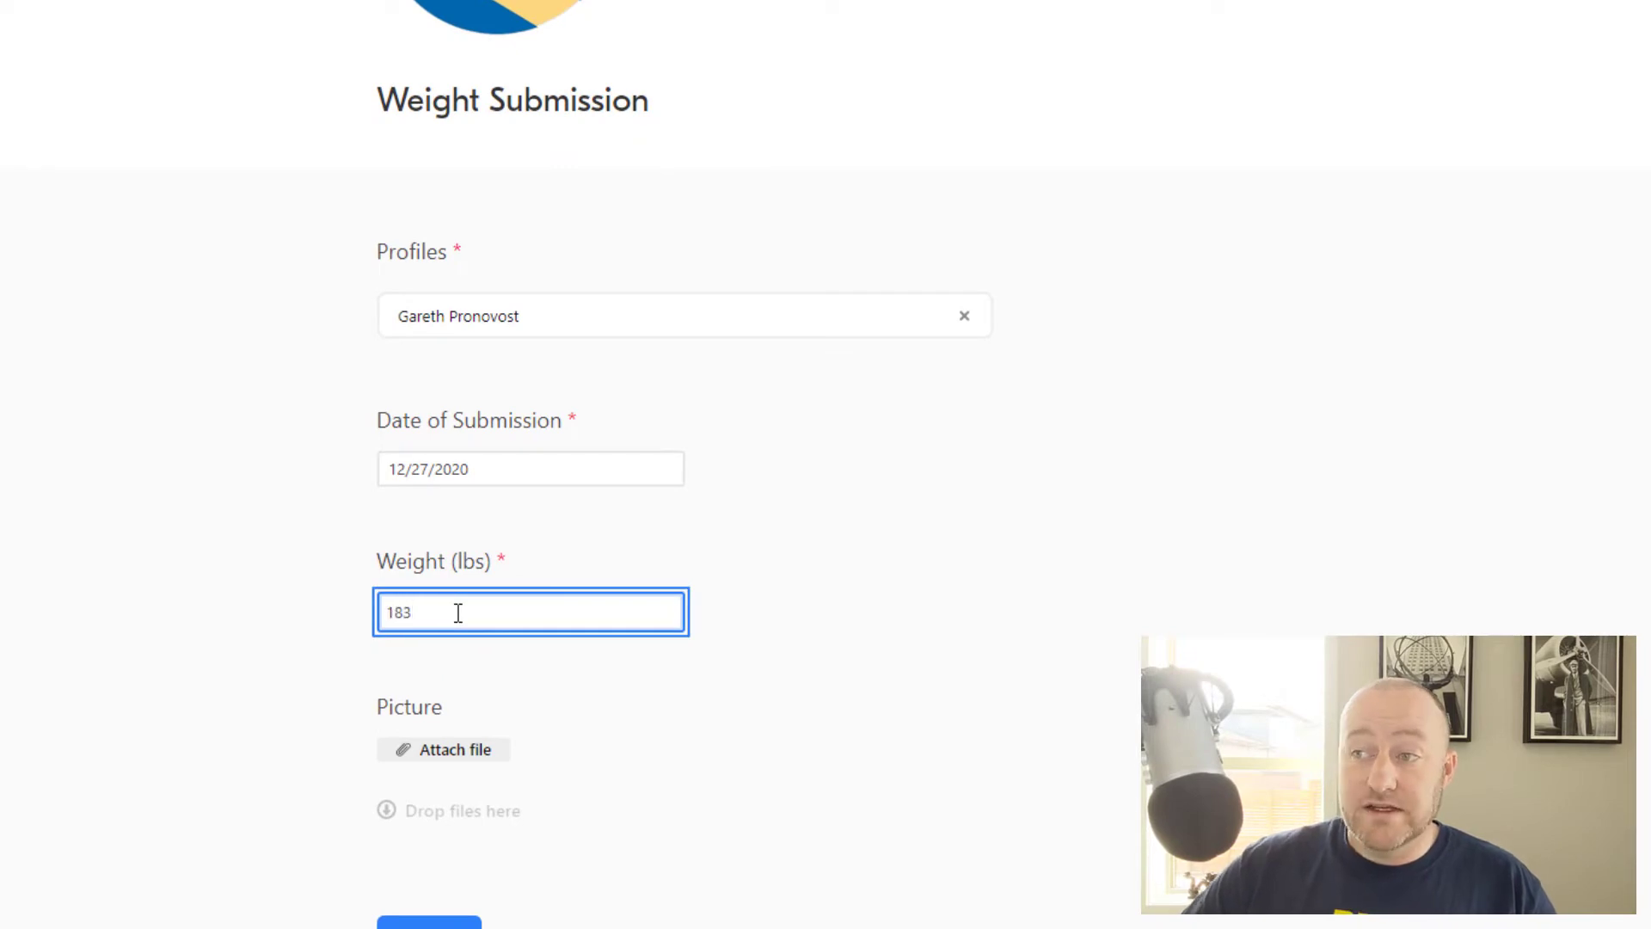
text(.0)
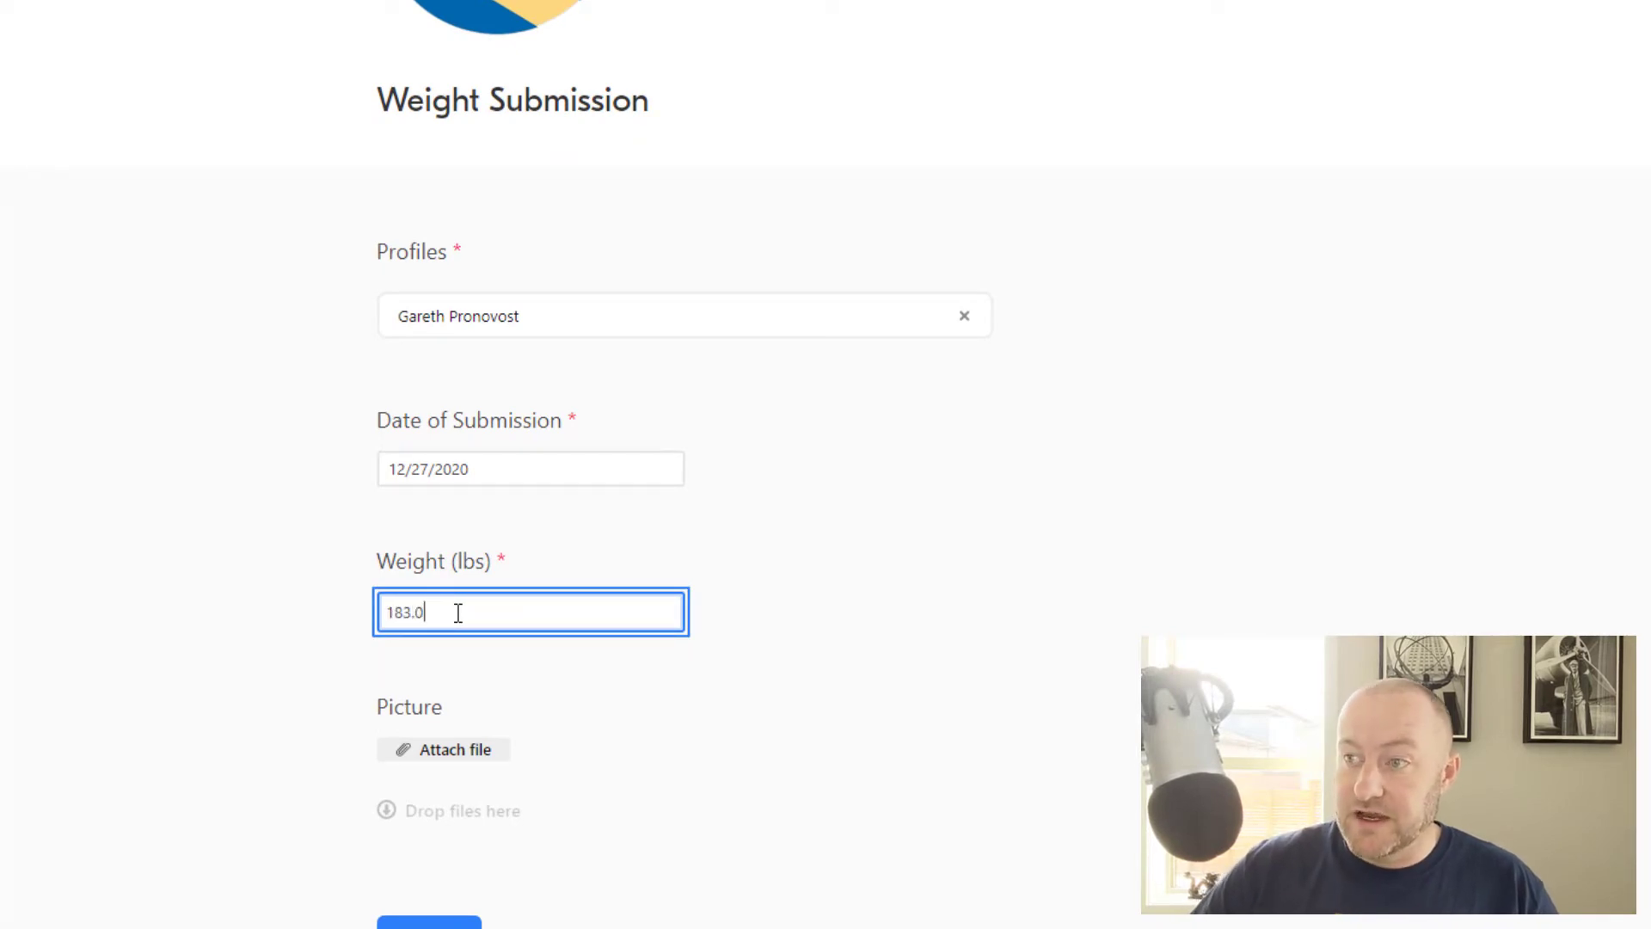
Step: Upload me.jpg as the submission's picture and submit, bringing current weight to 183.0 lbs
click(417, 755)
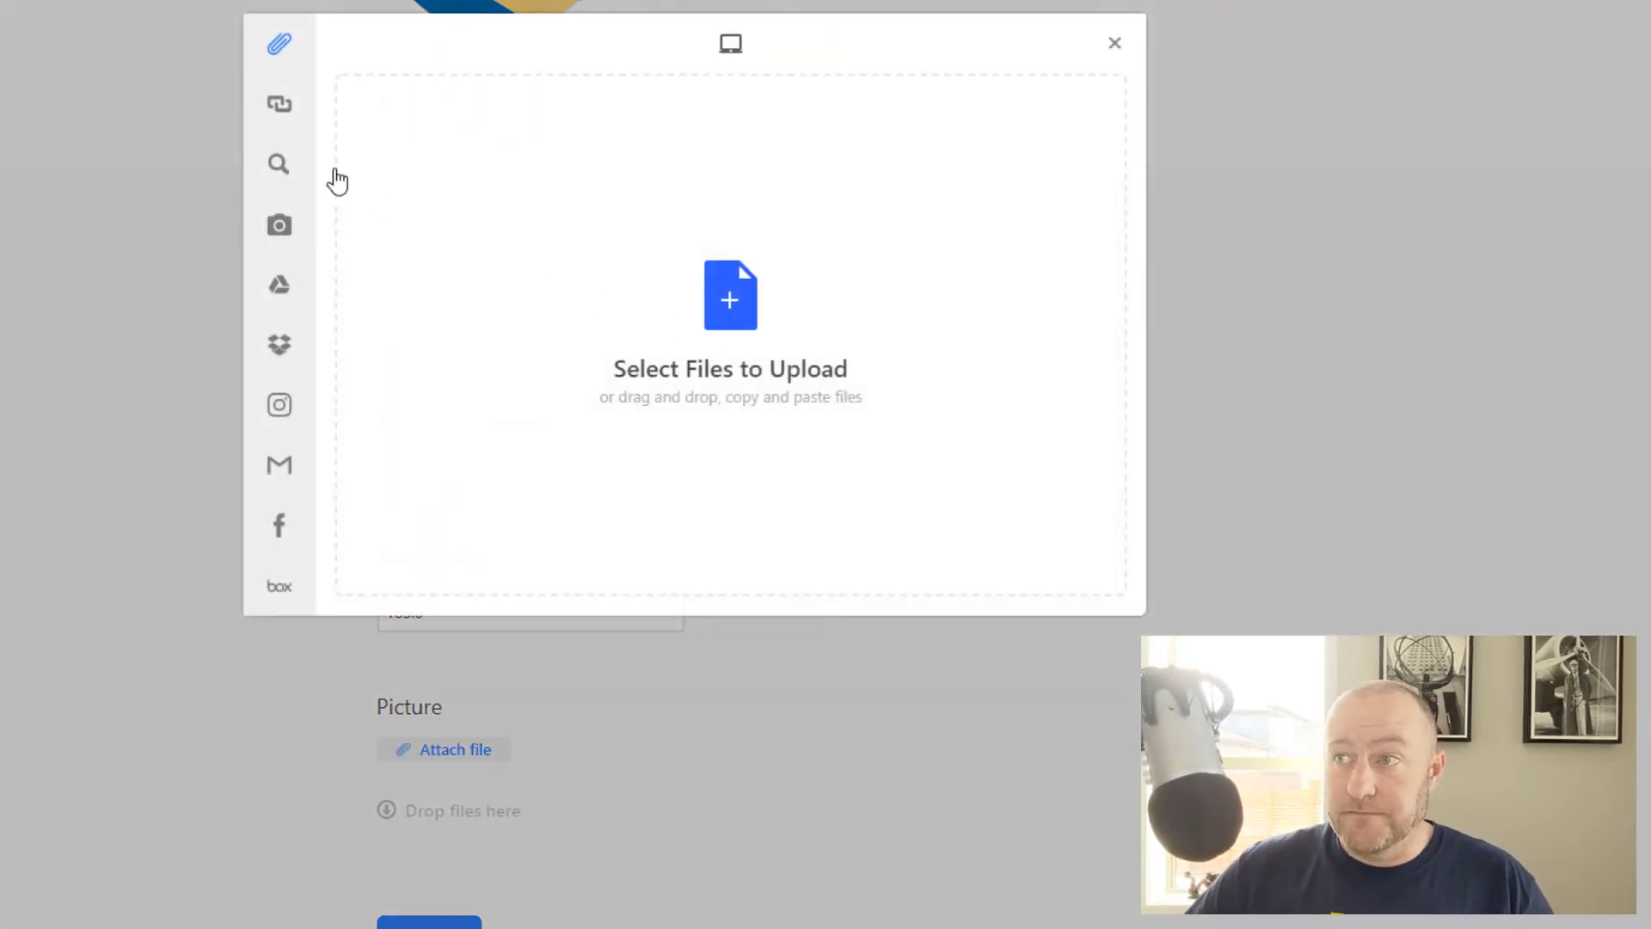
click(731, 297)
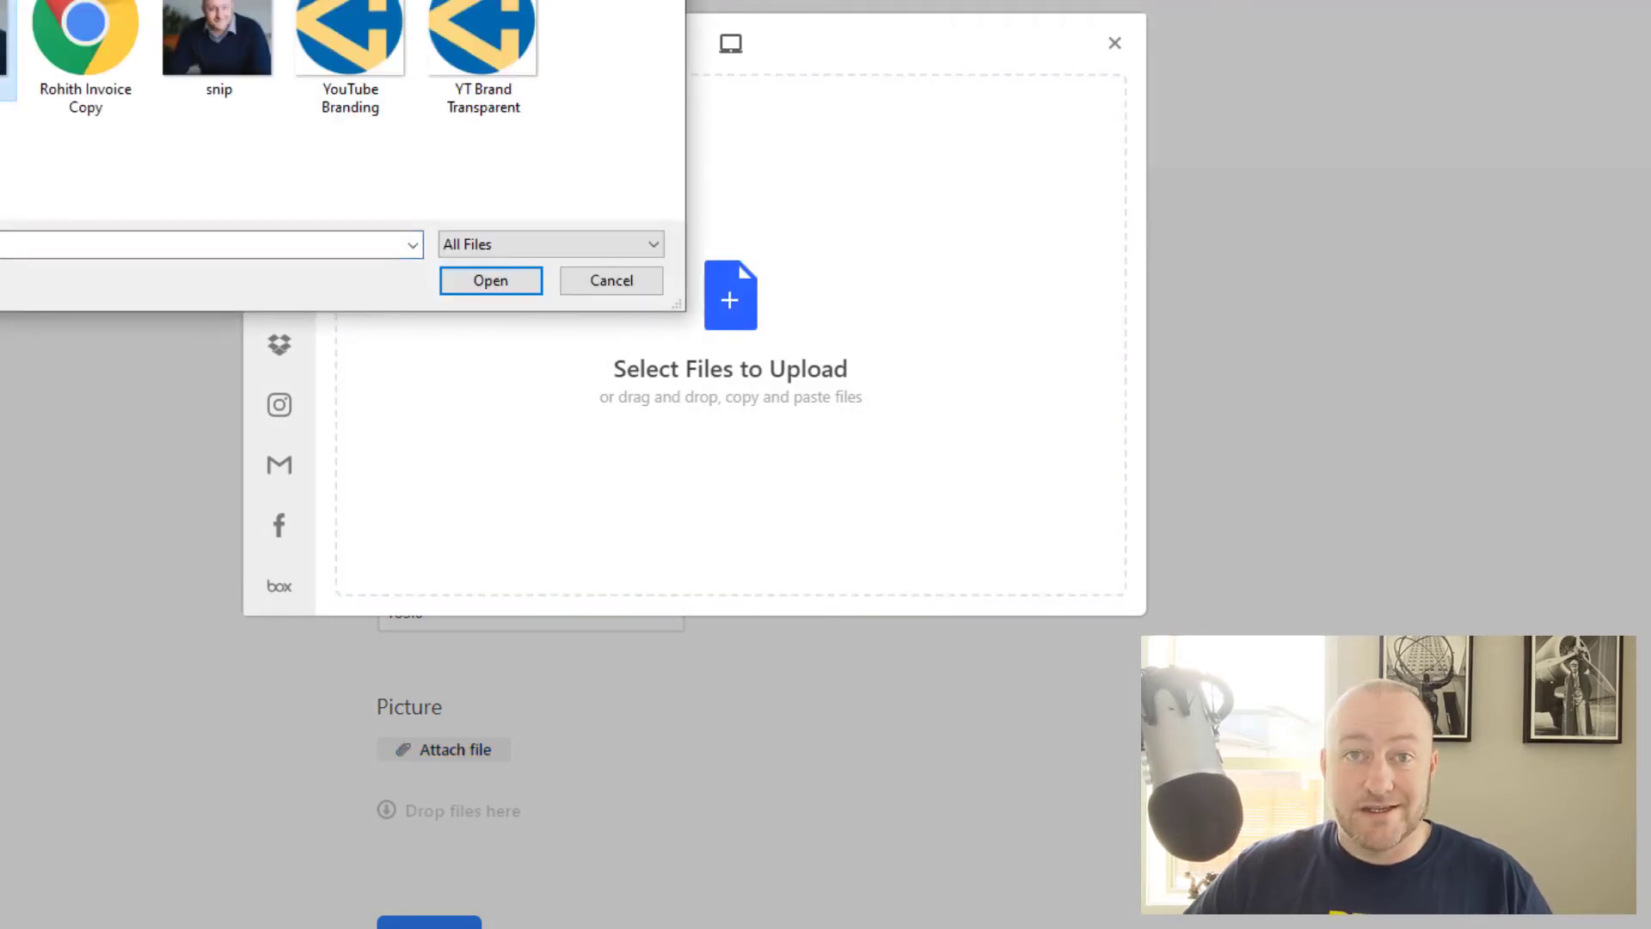
click(479, 280)
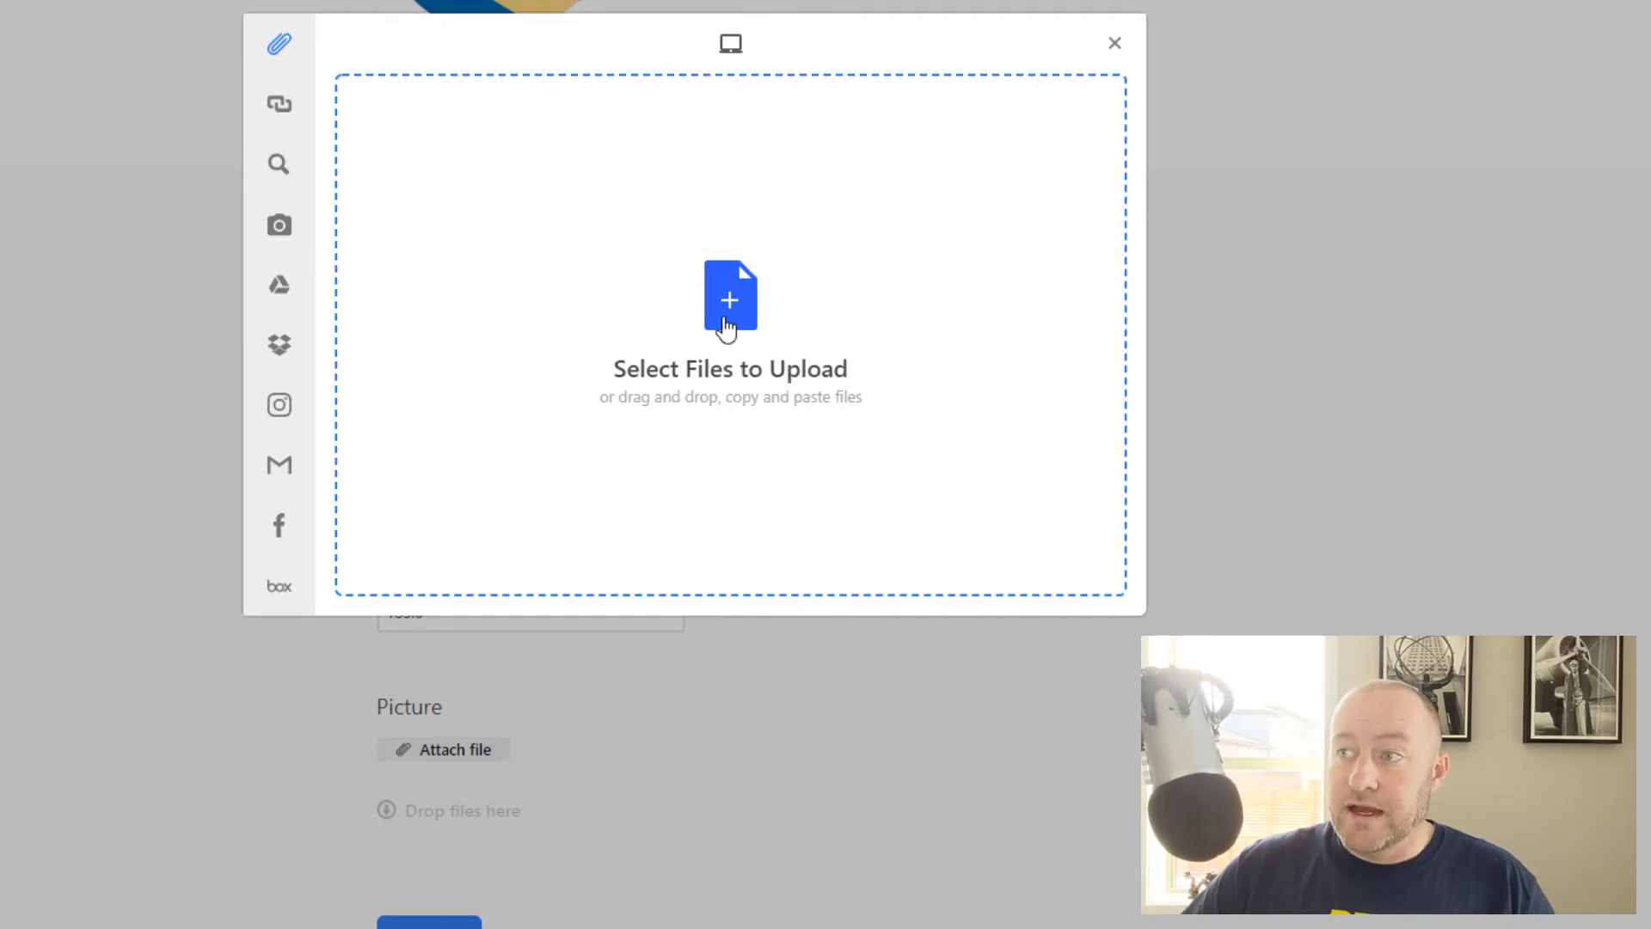
click(1085, 581)
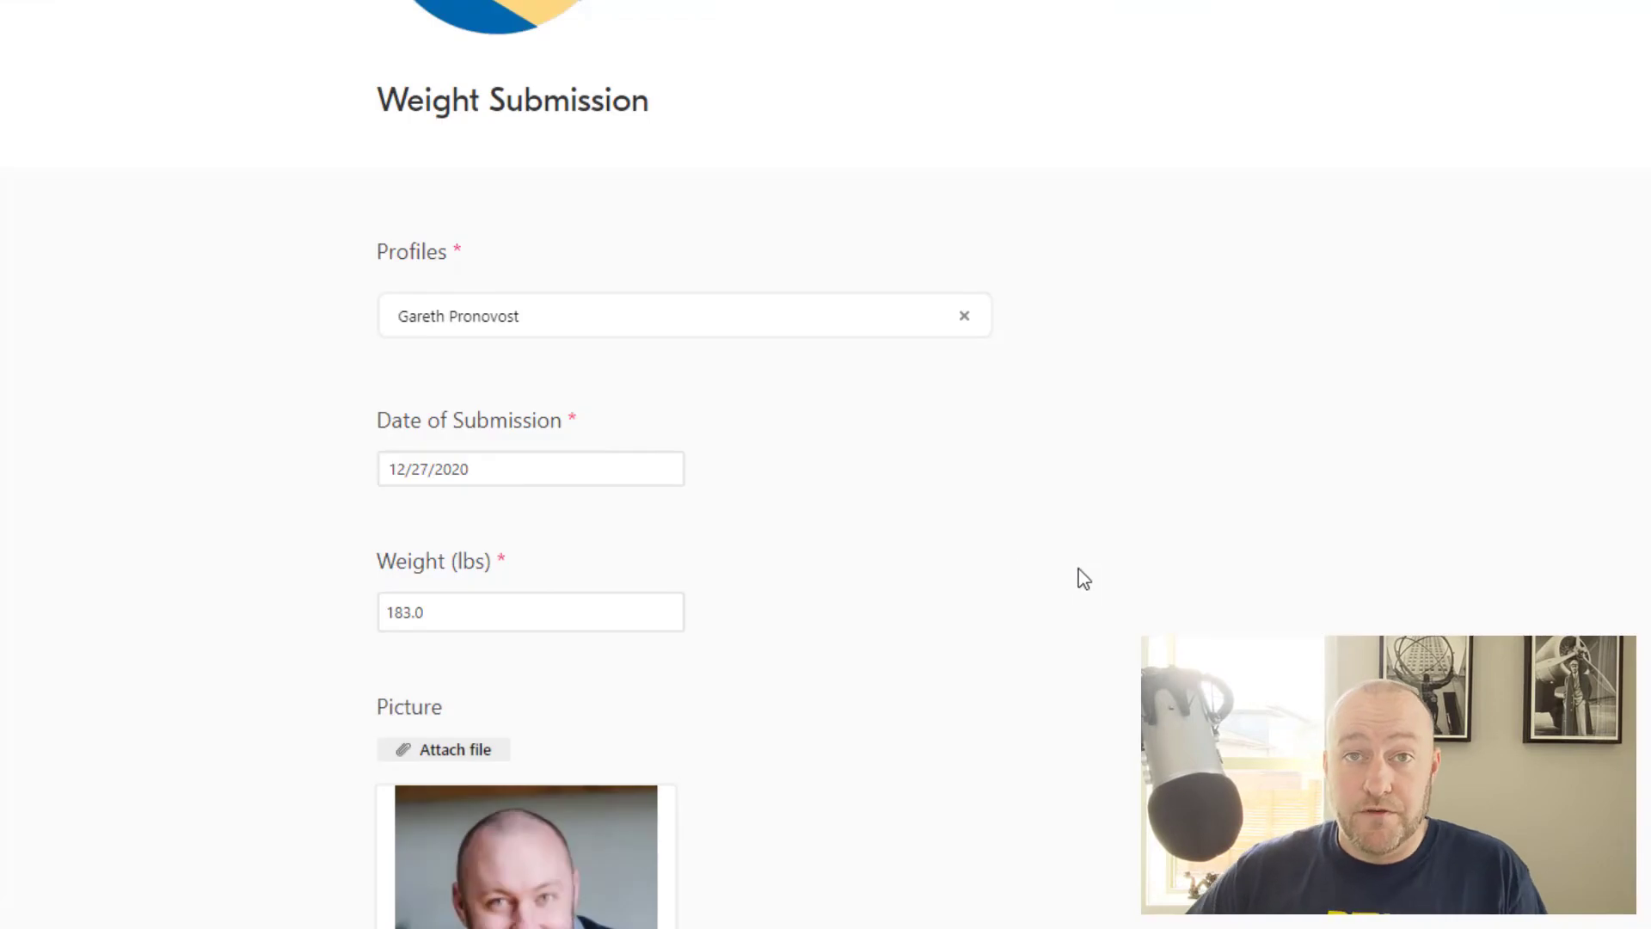
scroll(977, 464, down, 5)
click(425, 793)
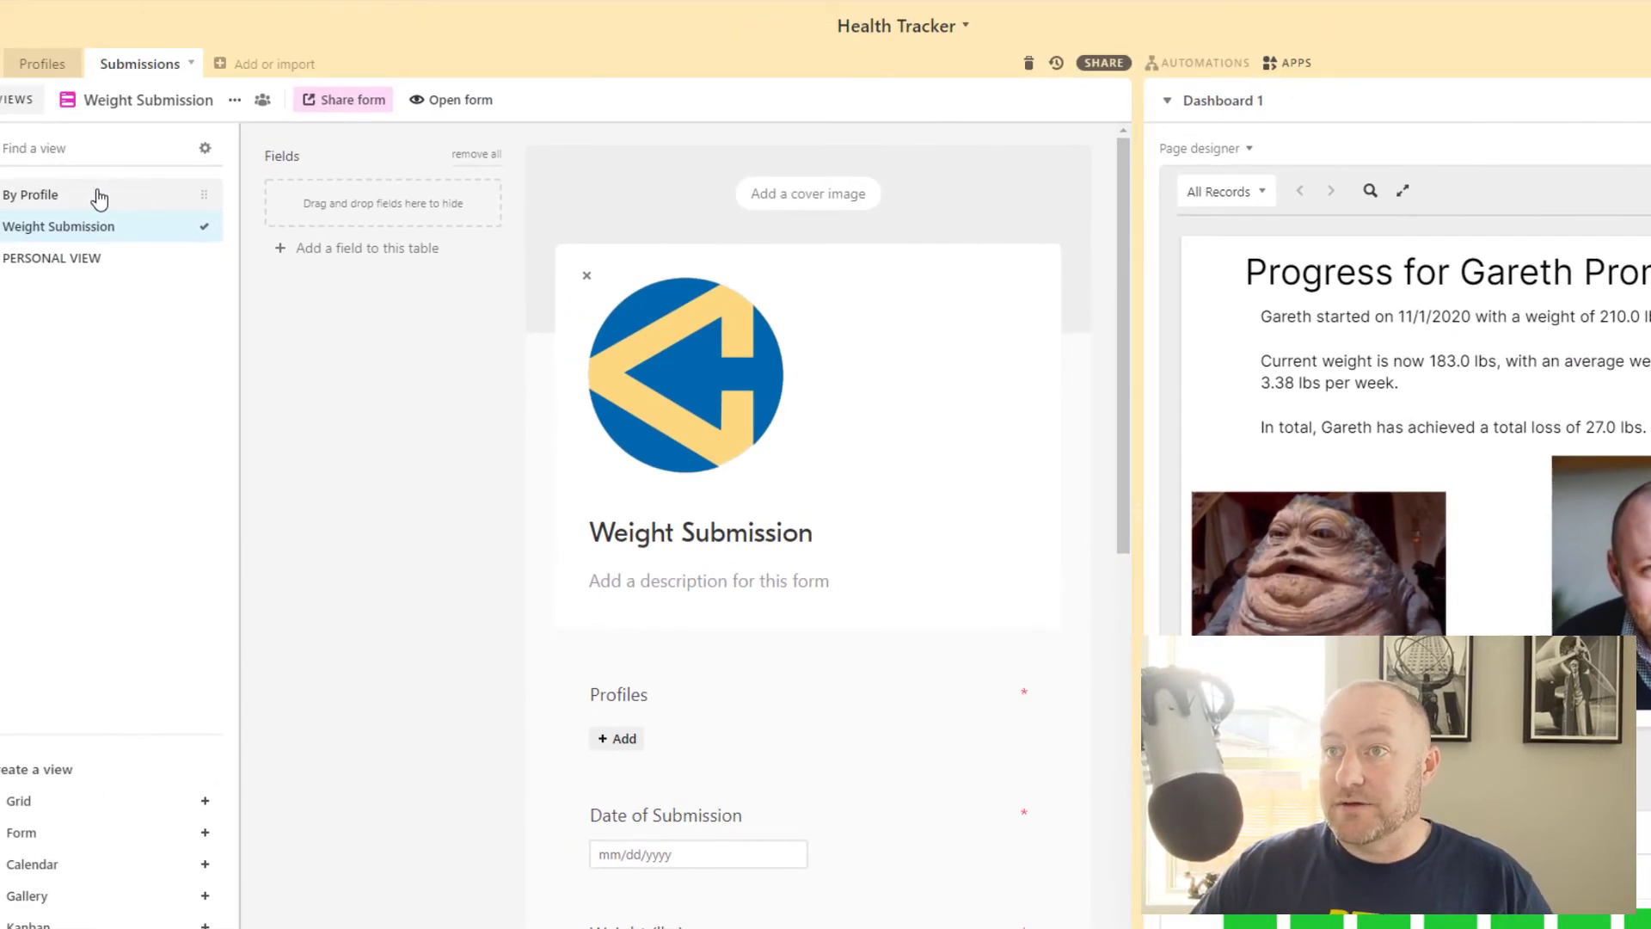
Step: In the By Profile grid, check the new 12/27/2020 record of 183.0 lbs among 57 weigh-ins
click(100, 197)
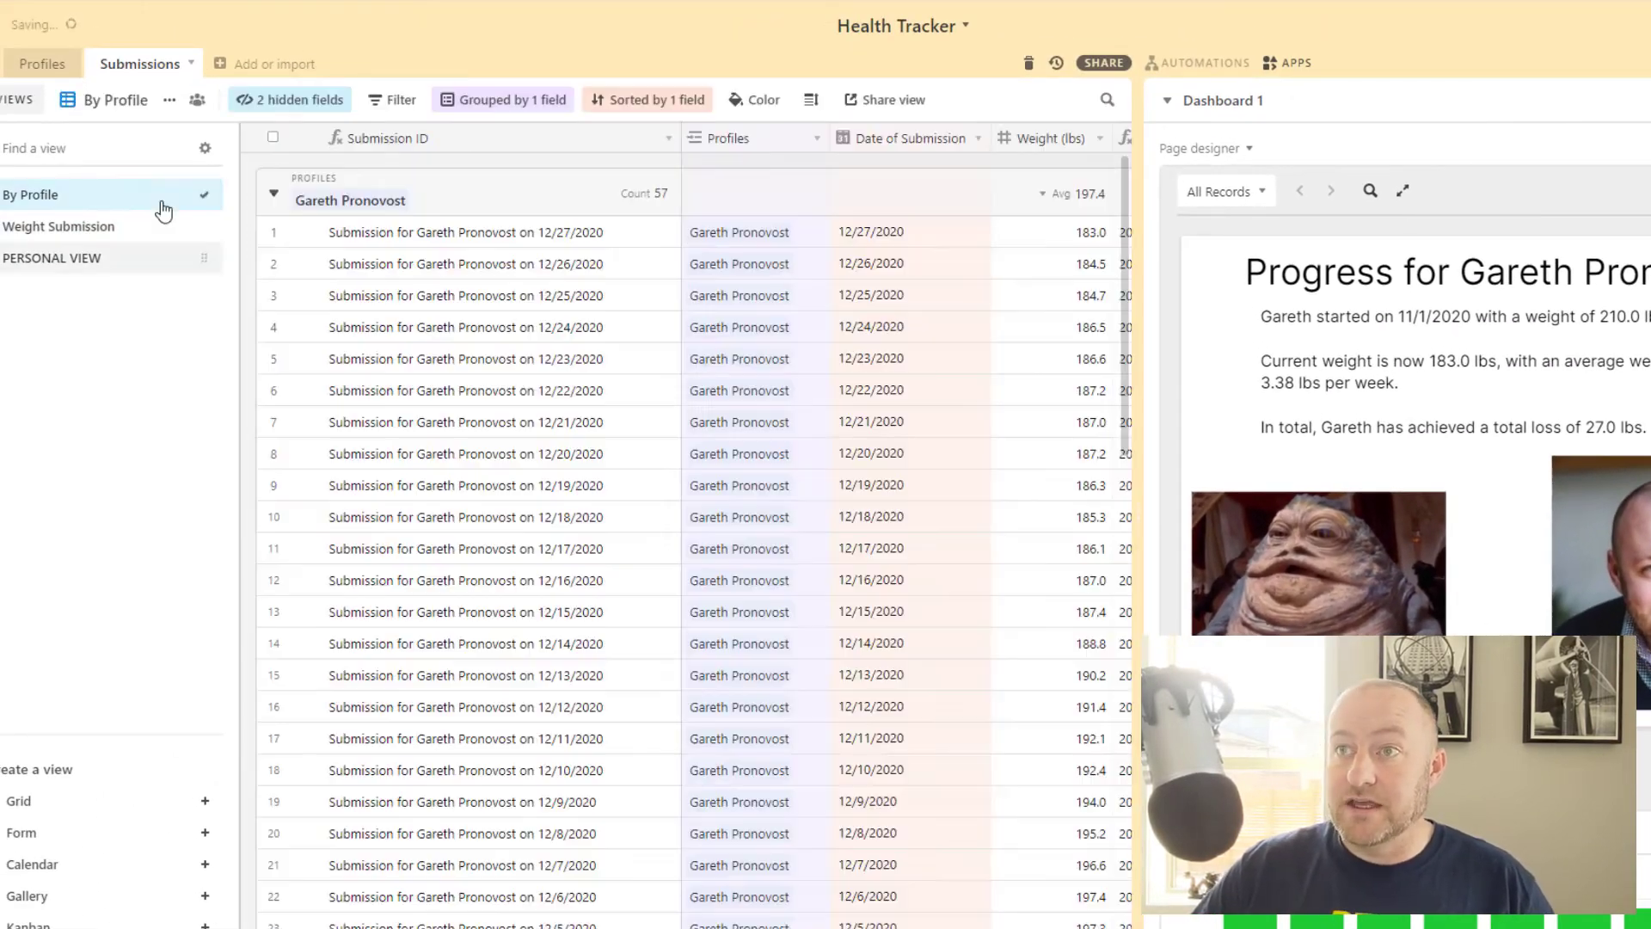
click(544, 242)
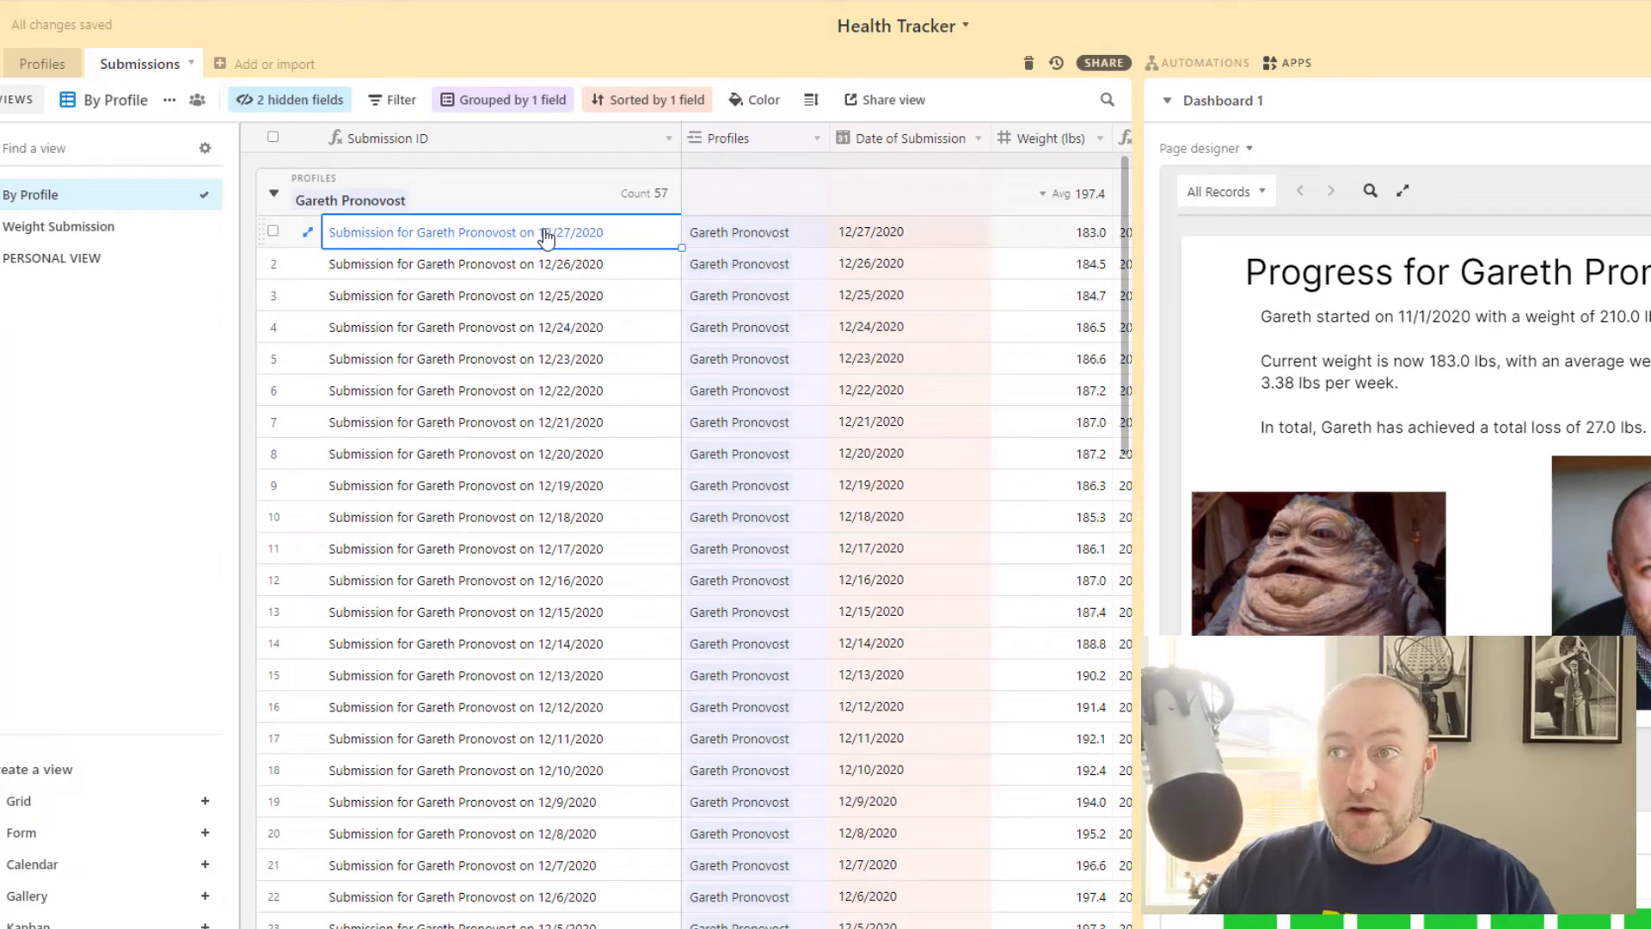
click(965, 231)
click(1101, 233)
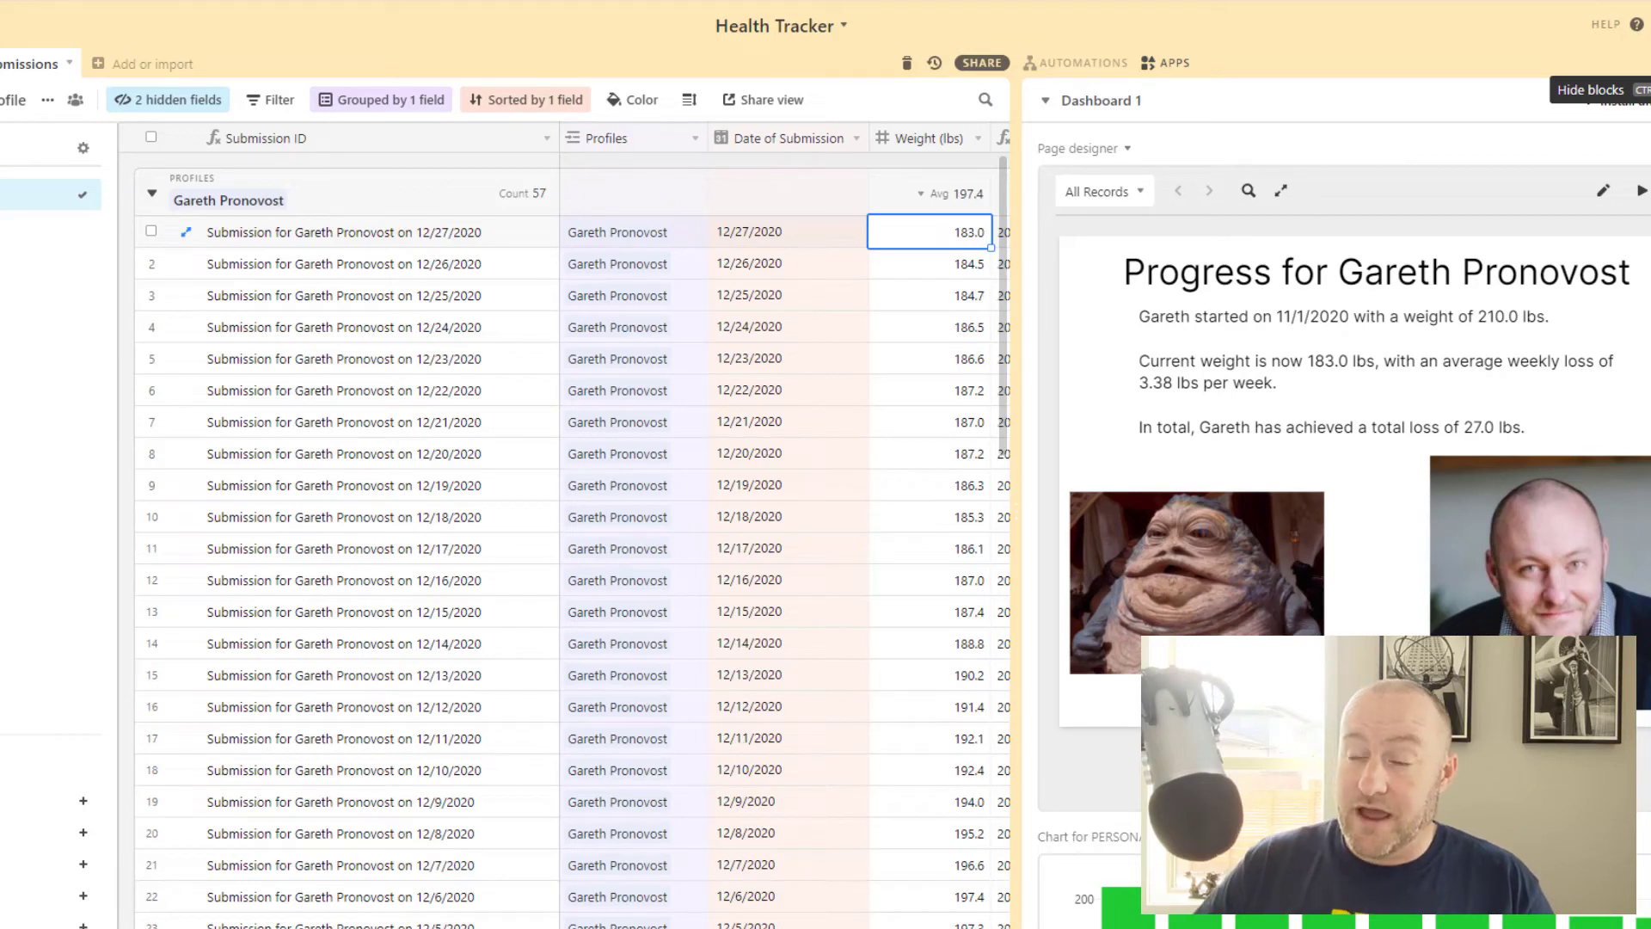
Step: Check the automations list, then preview the current picture in the Profiles table
click(1084, 68)
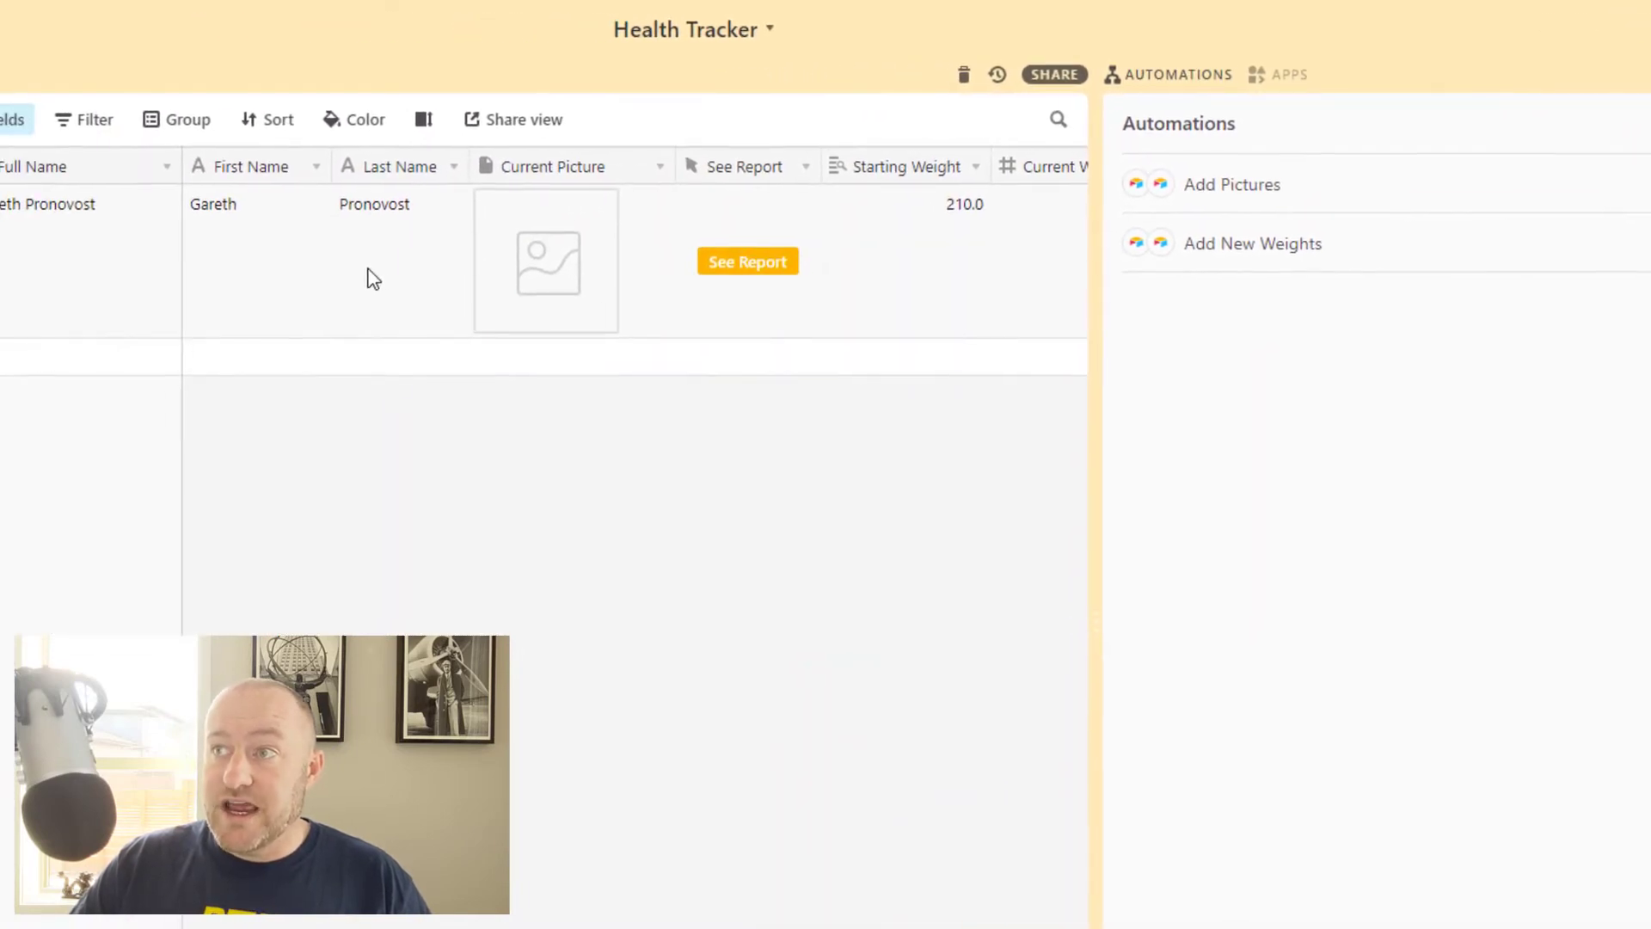
click(373, 276)
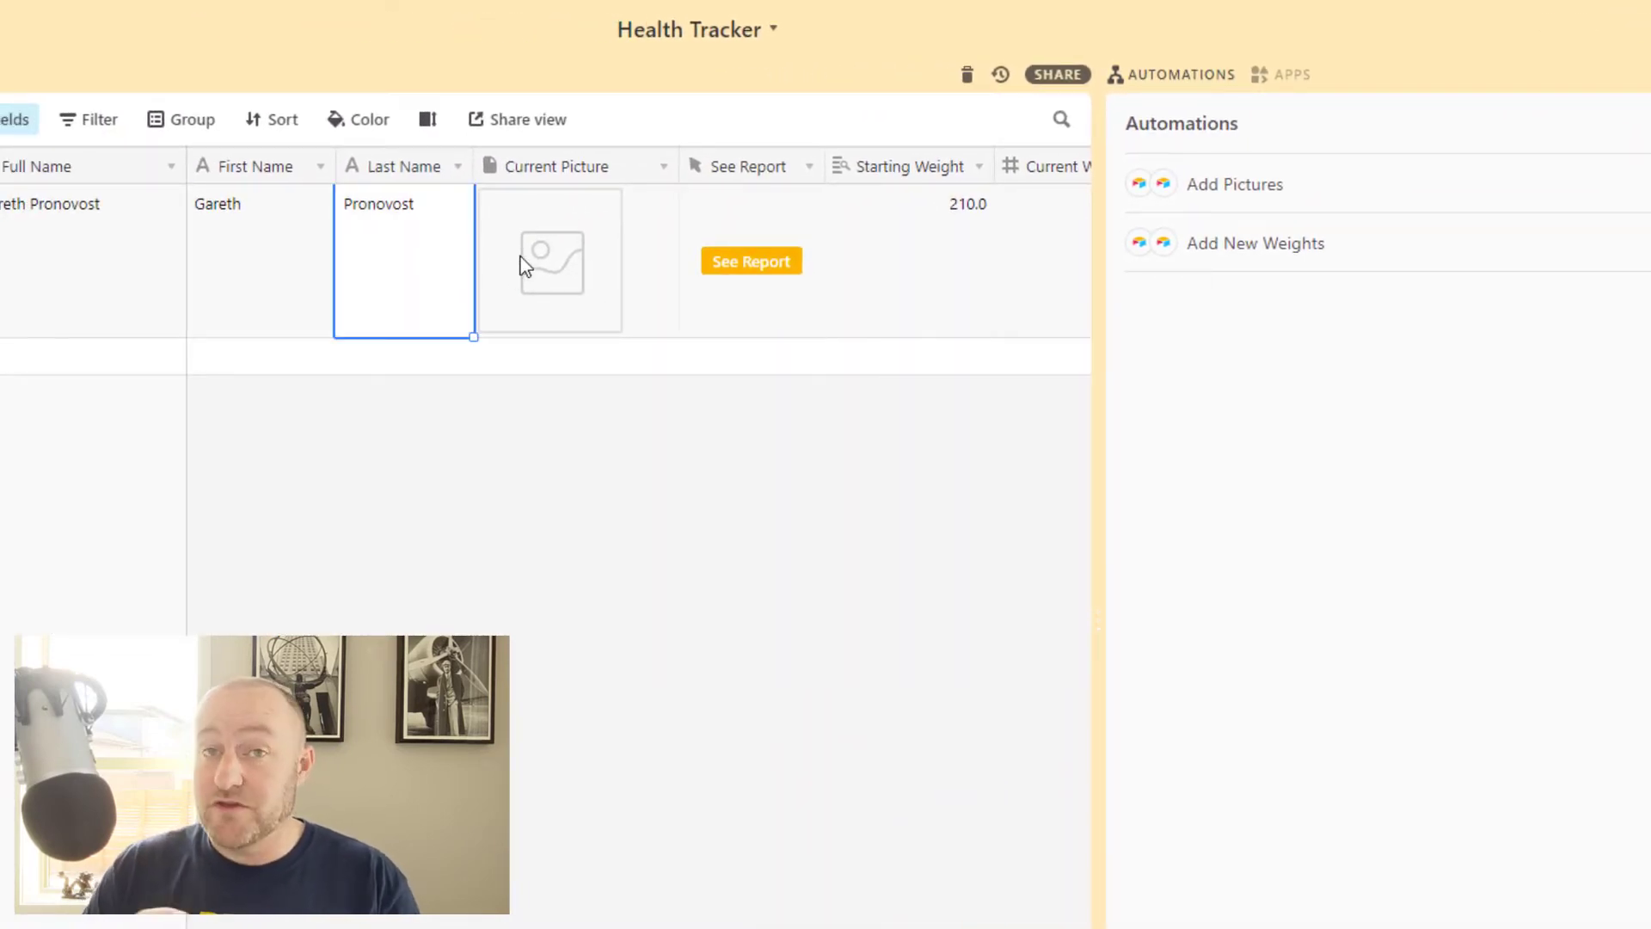
click(526, 267)
click(529, 261)
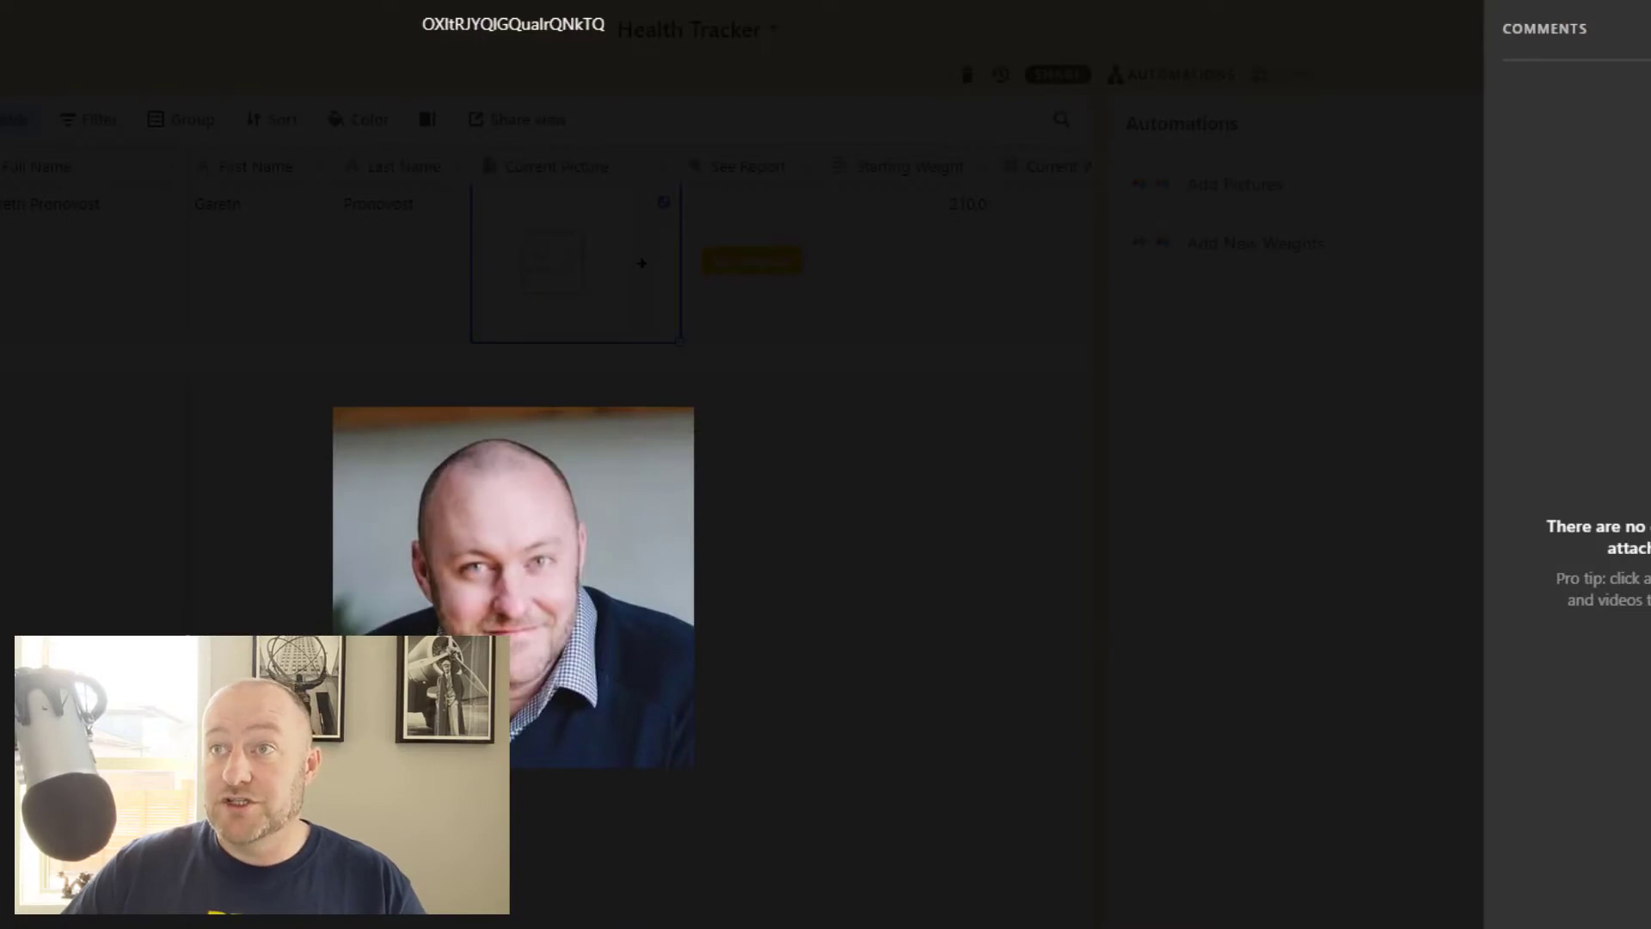
click(49, 410)
Step: Expand the profile record to review the automation edits in its activity history
click(380, 288)
key(space)
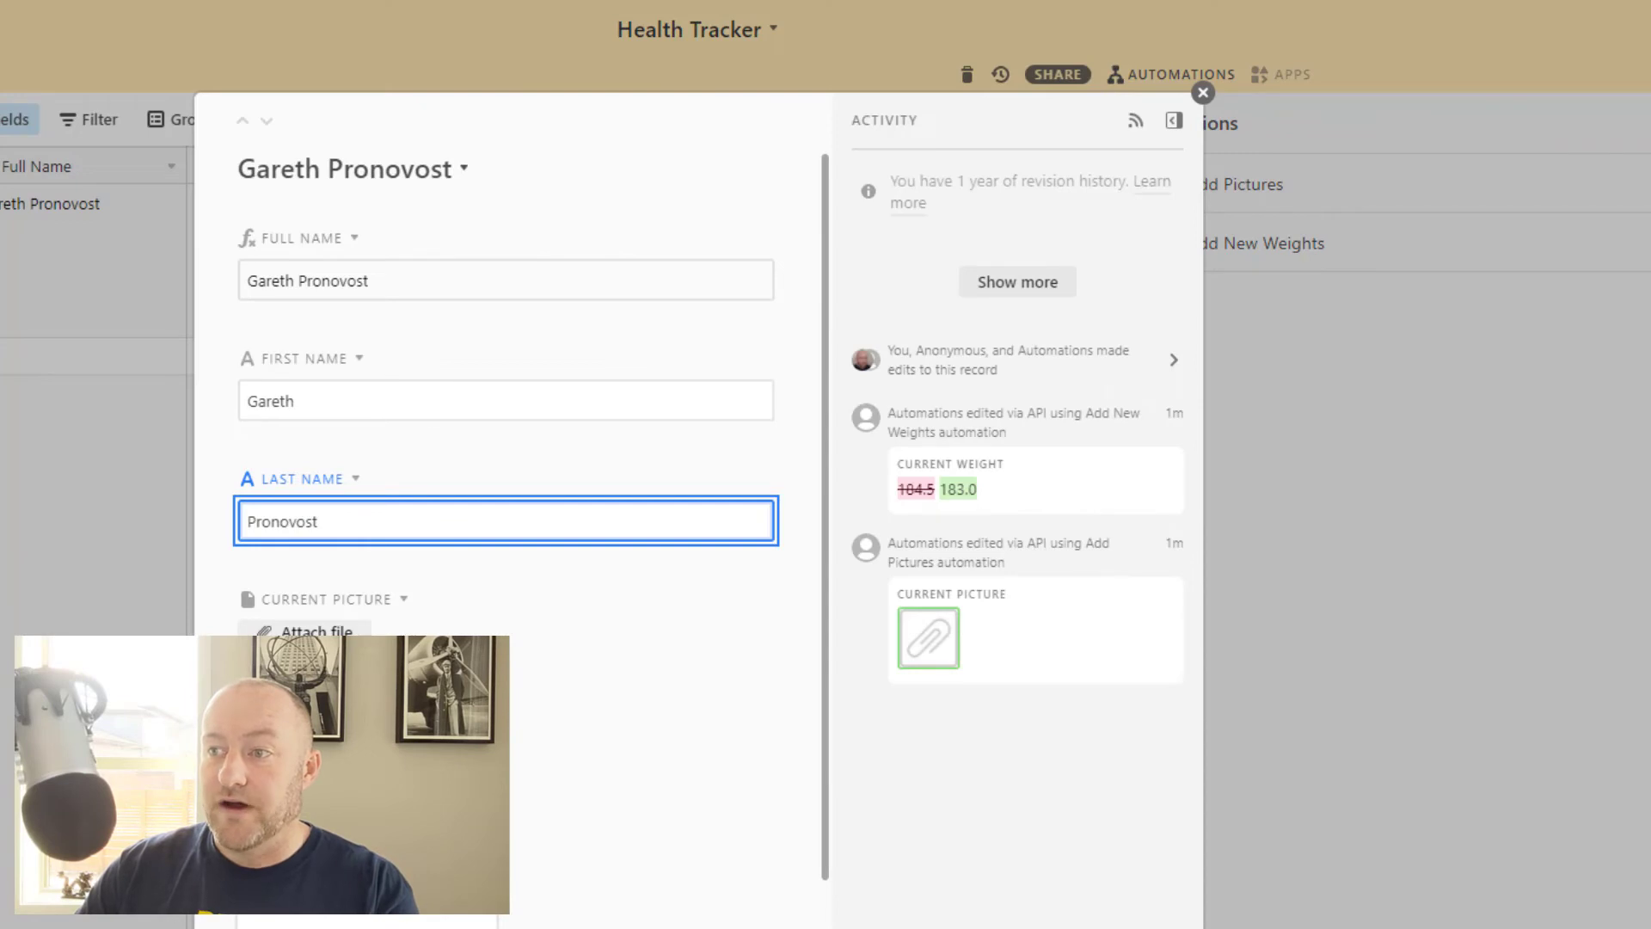
key(Escape)
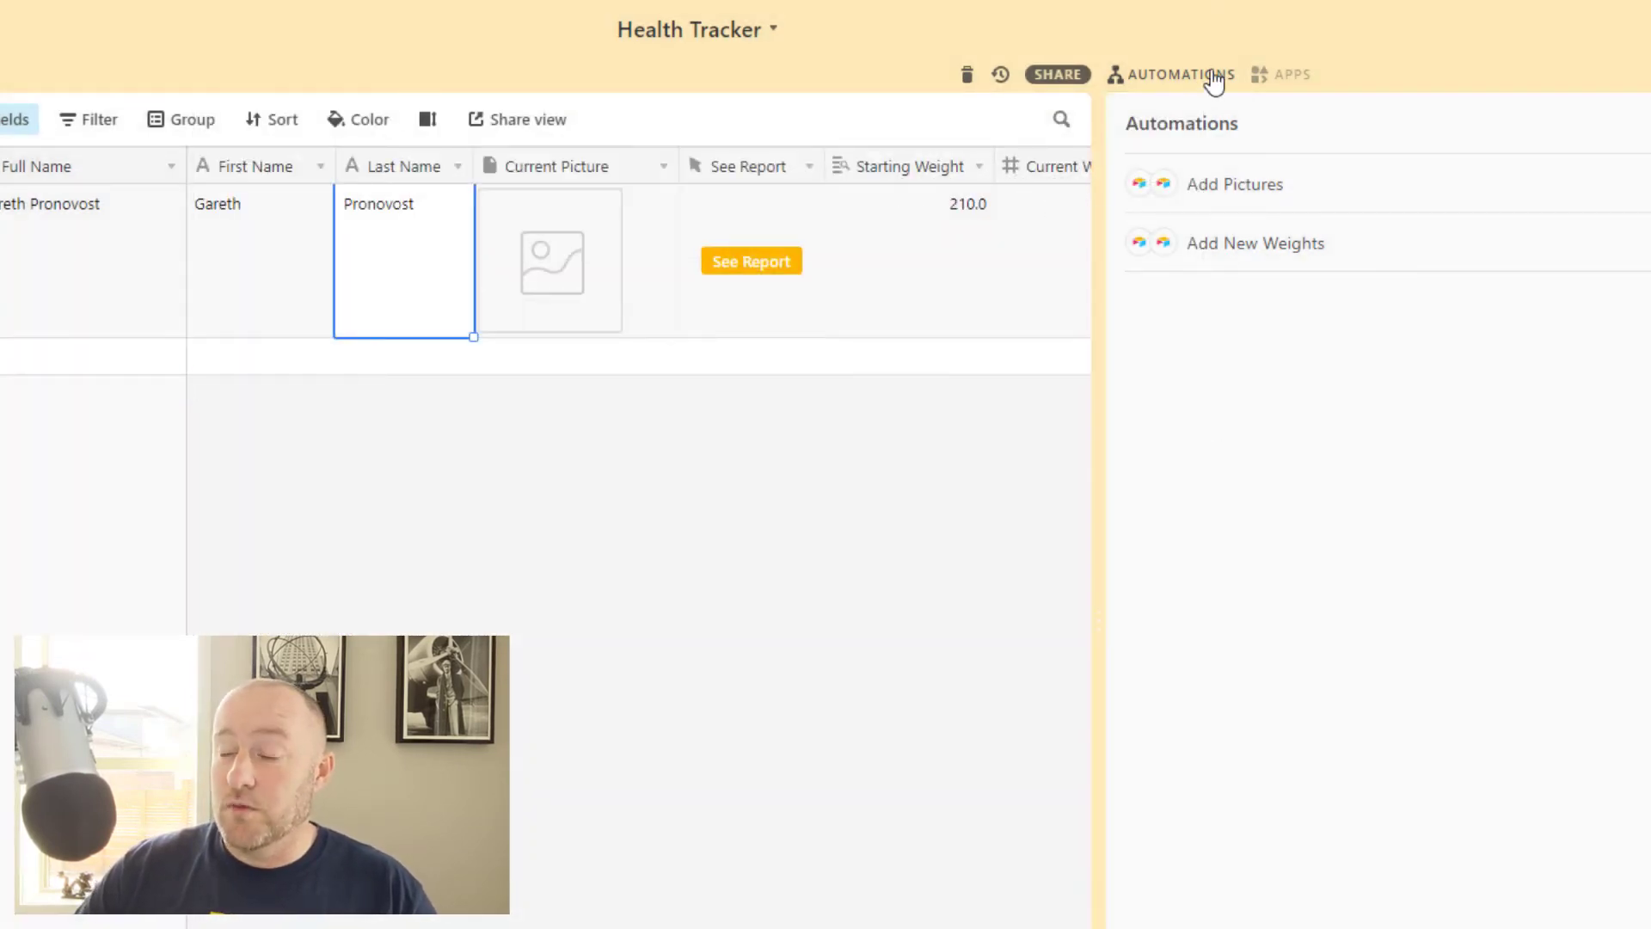
Step: Open the profile's See Report dashboard and scroll Dashboard 1 down to the weekly weight chart
click(762, 270)
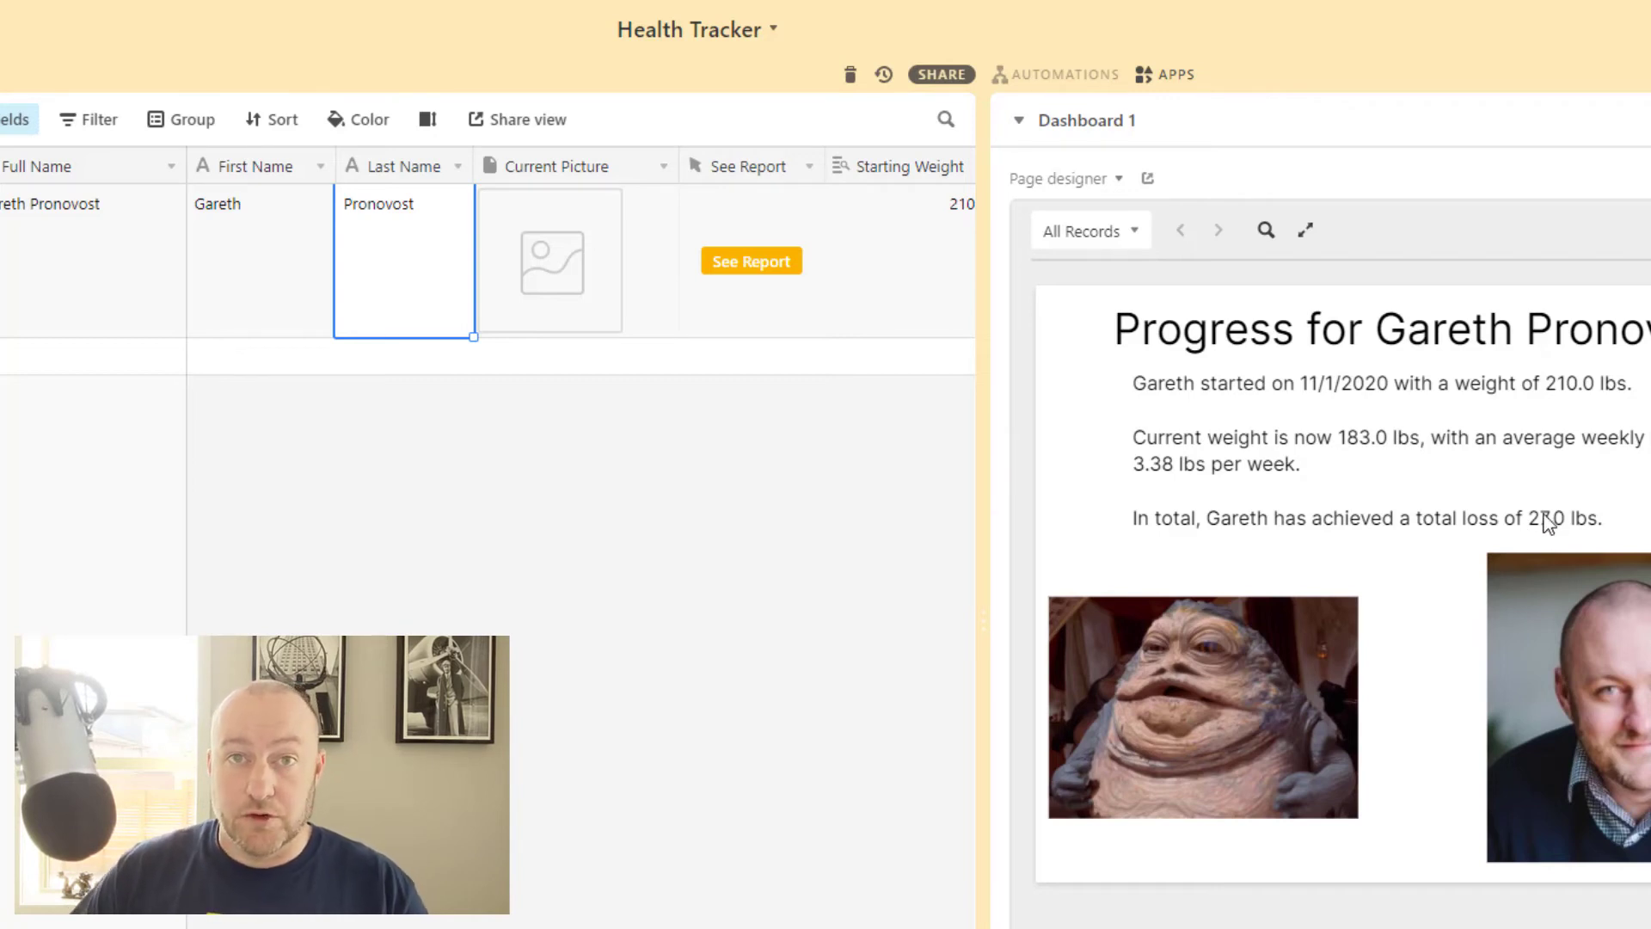
scroll(1397, 527, down, 5)
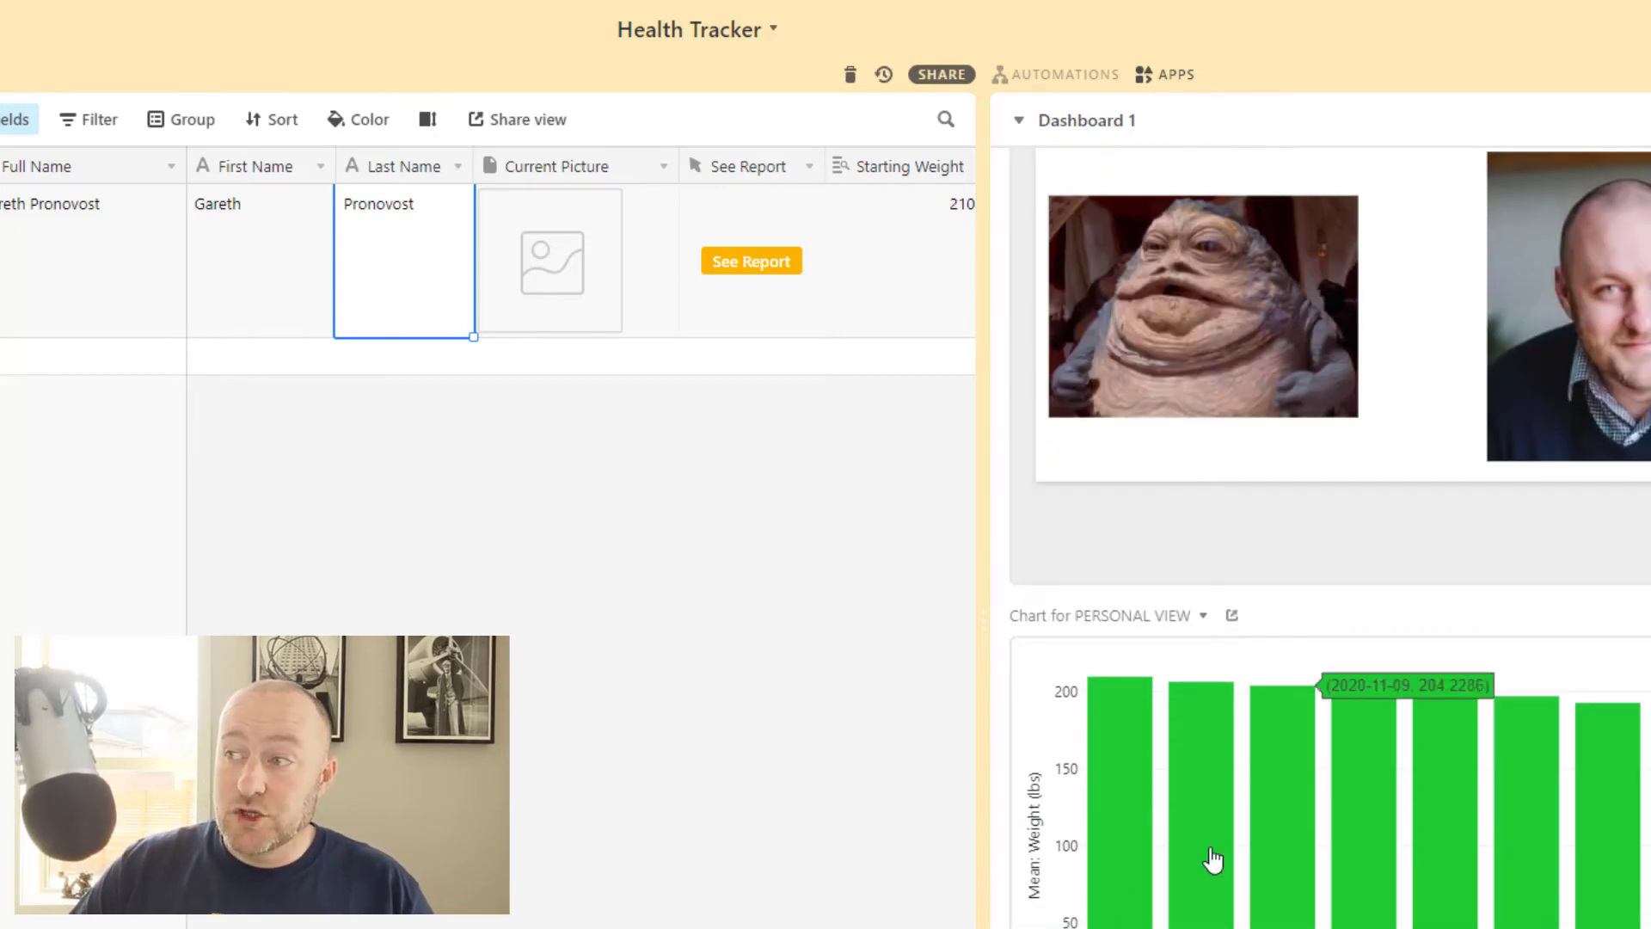
mouse_move(1110, 876)
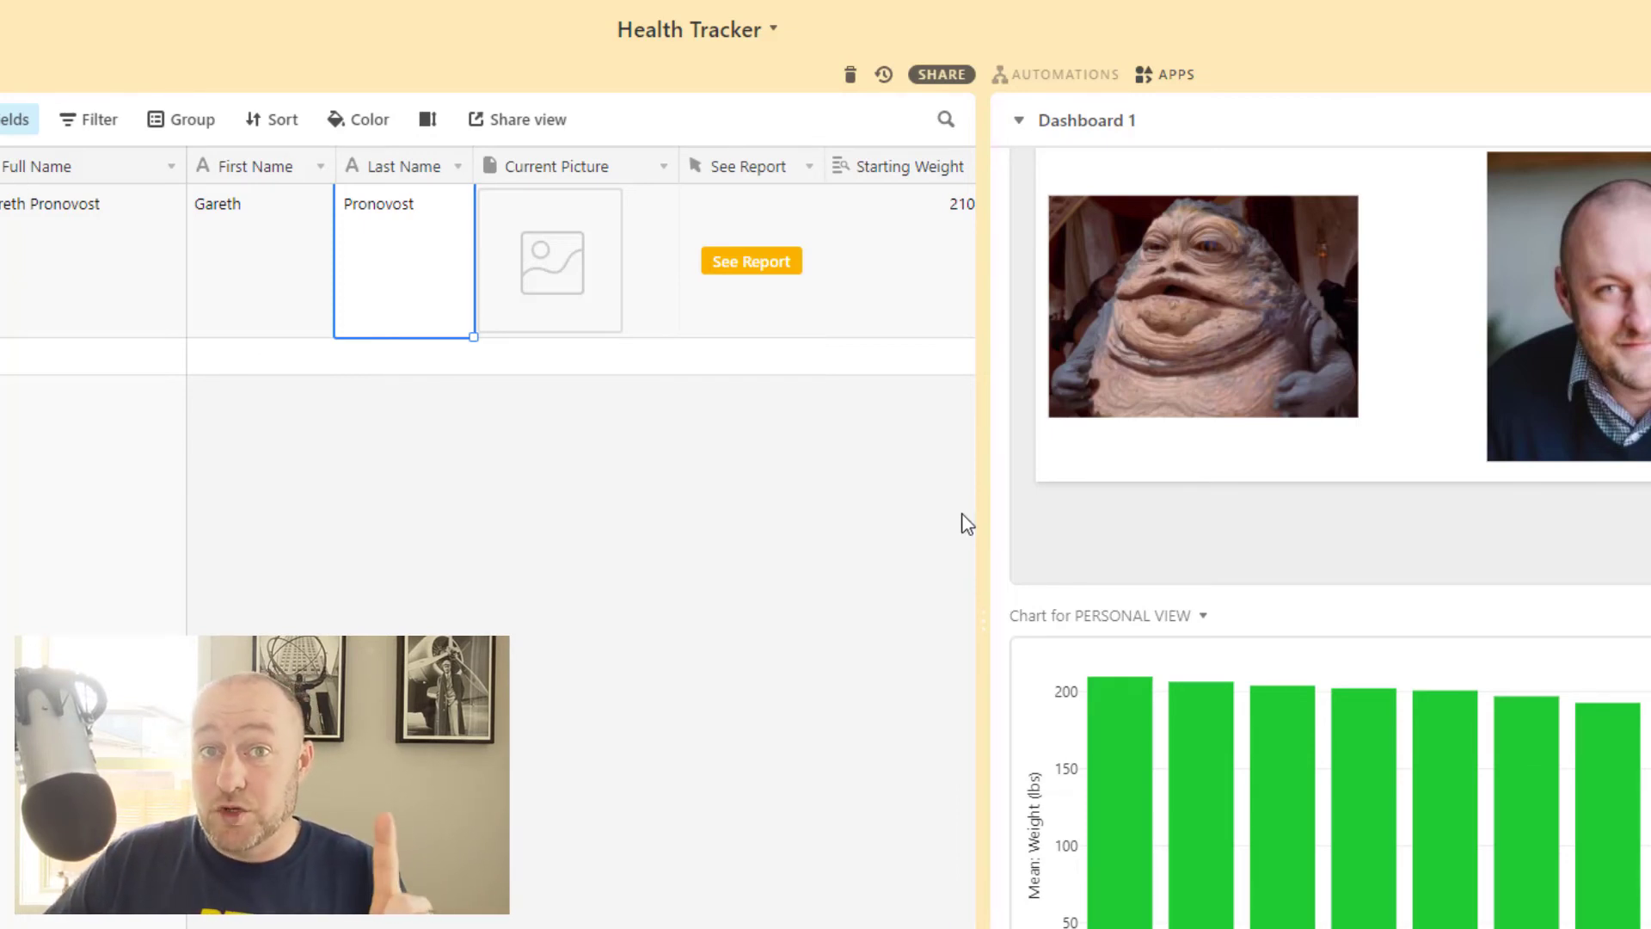
Step: Open the Submissions PERSONAL VIEW and inspect its single filter on the Profiles field
click(133, 74)
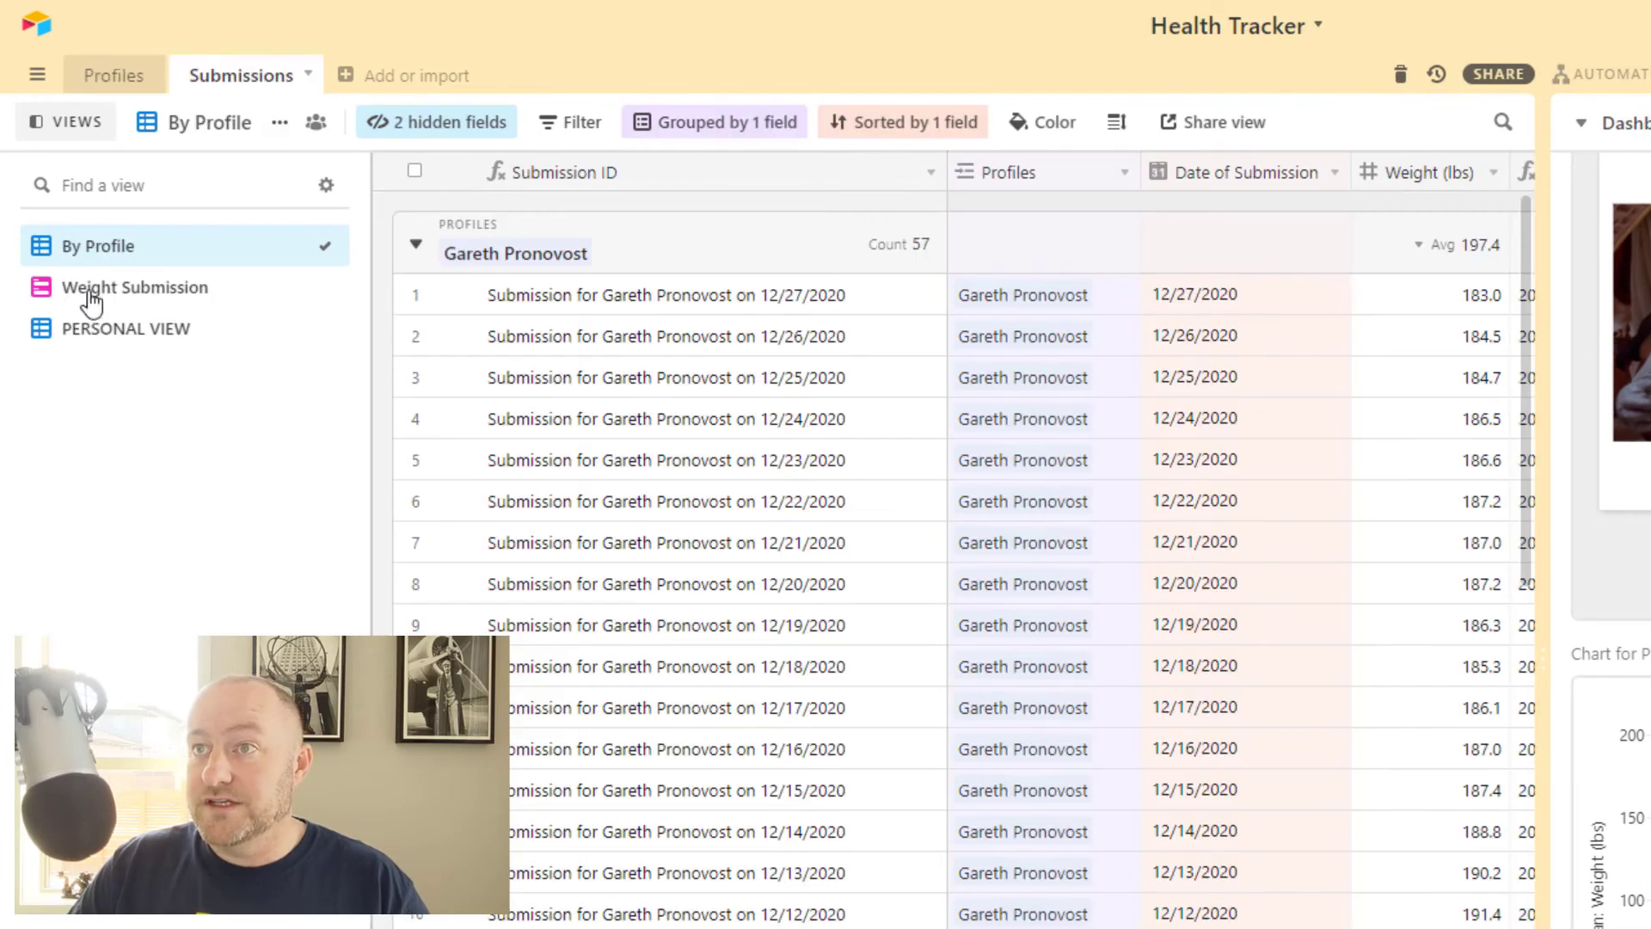
click(121, 337)
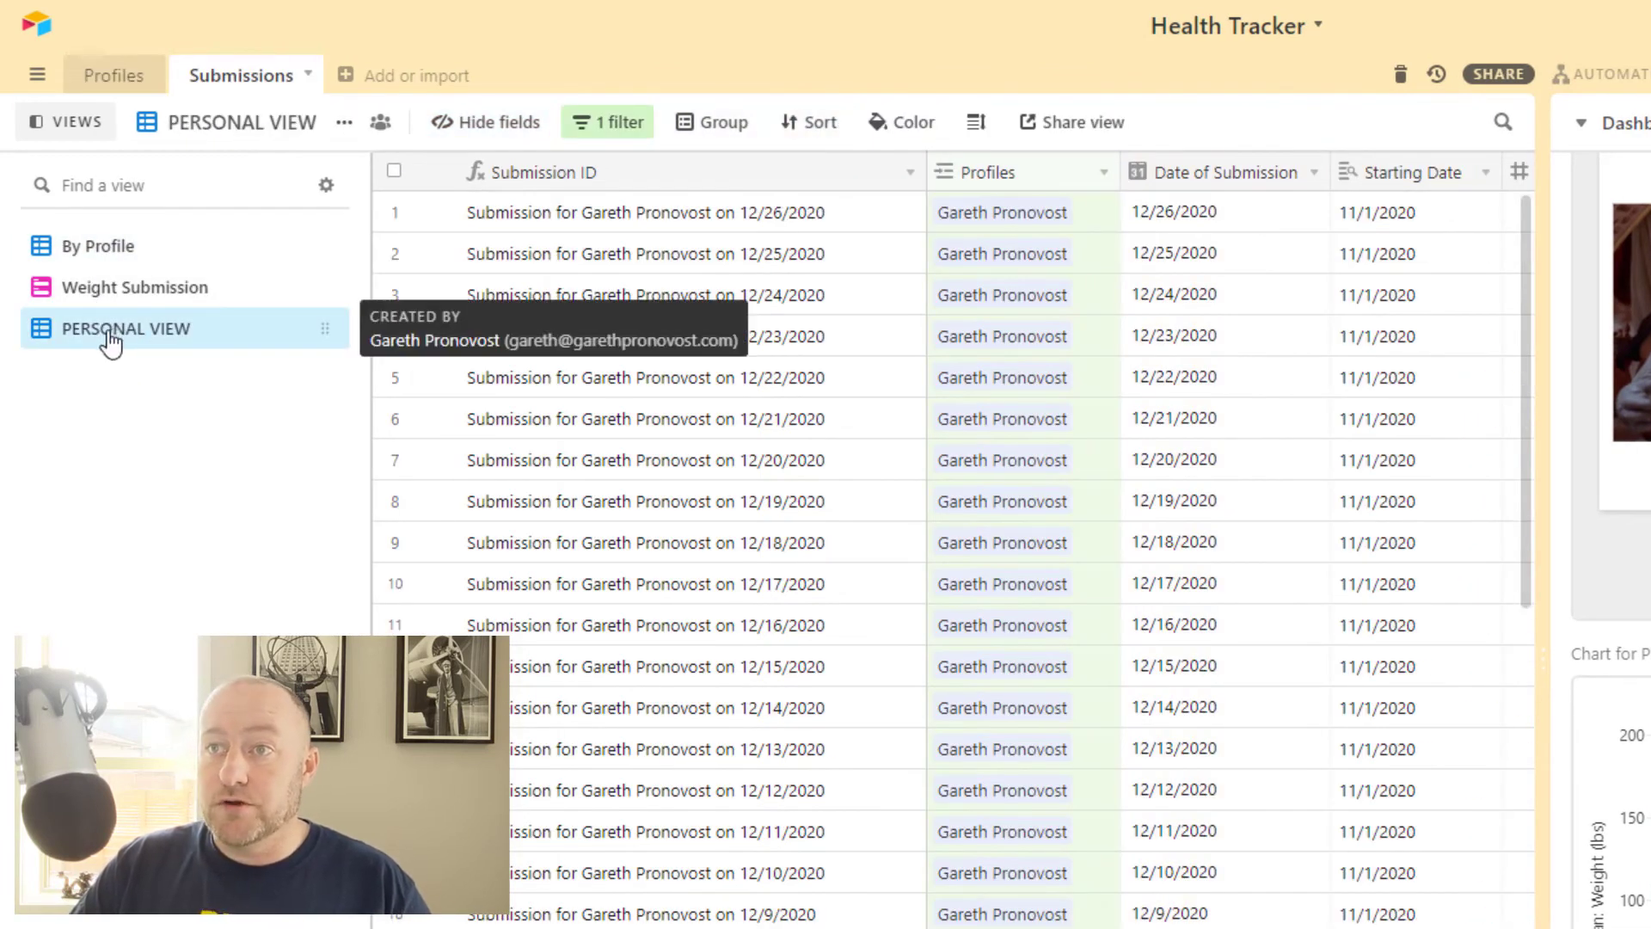
click(592, 122)
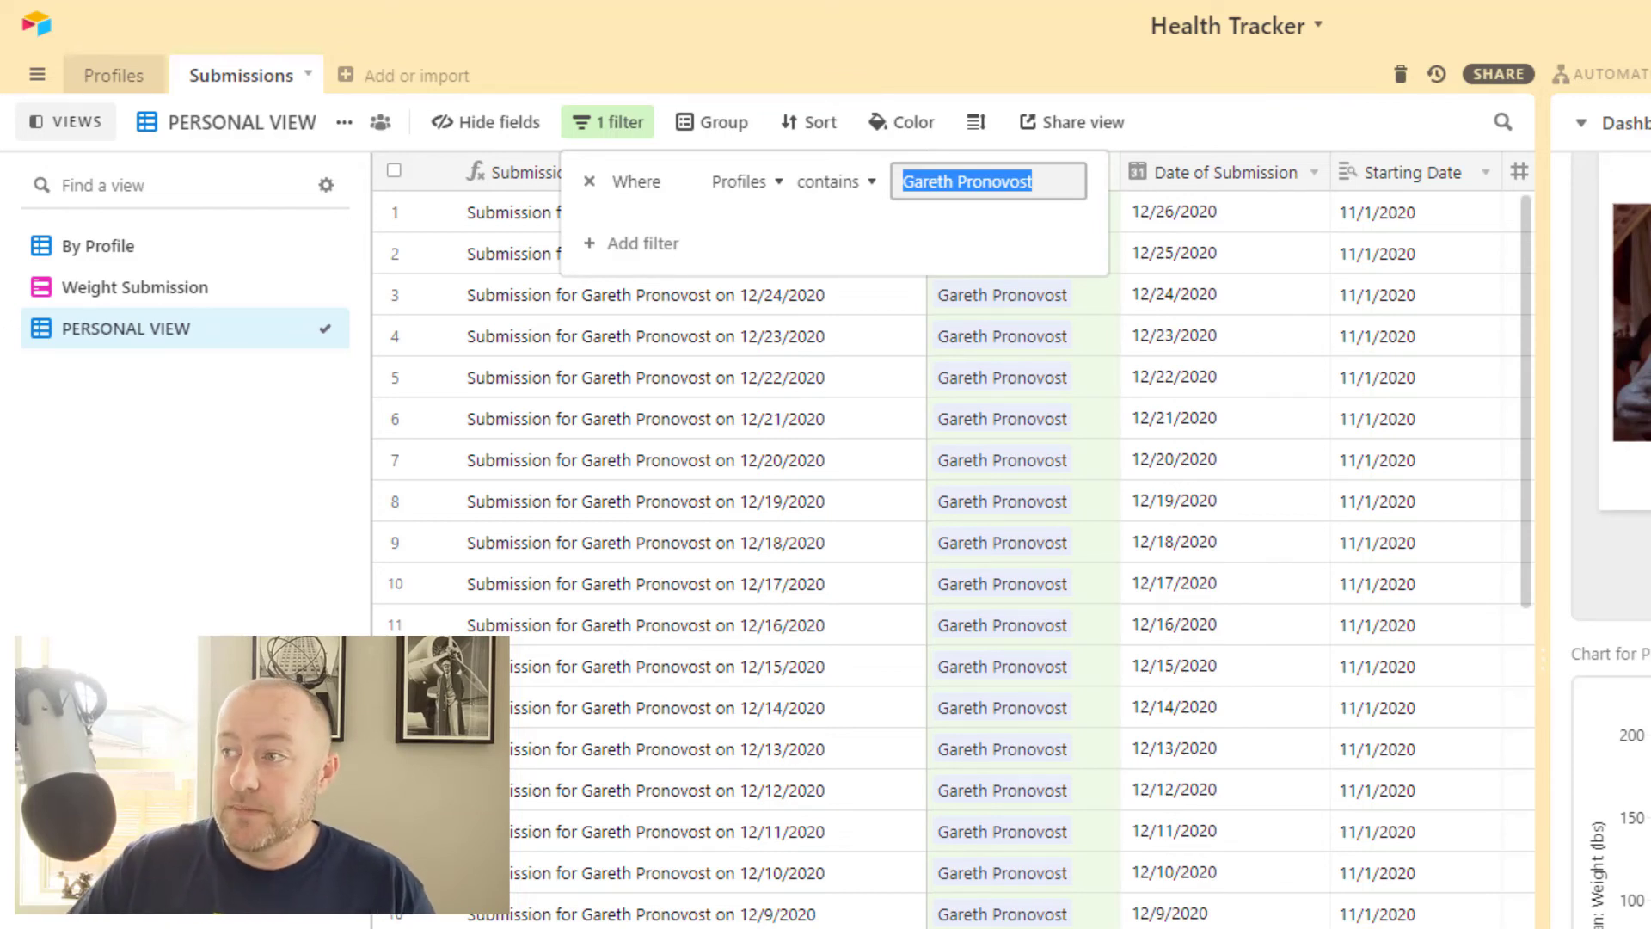
key(Escape)
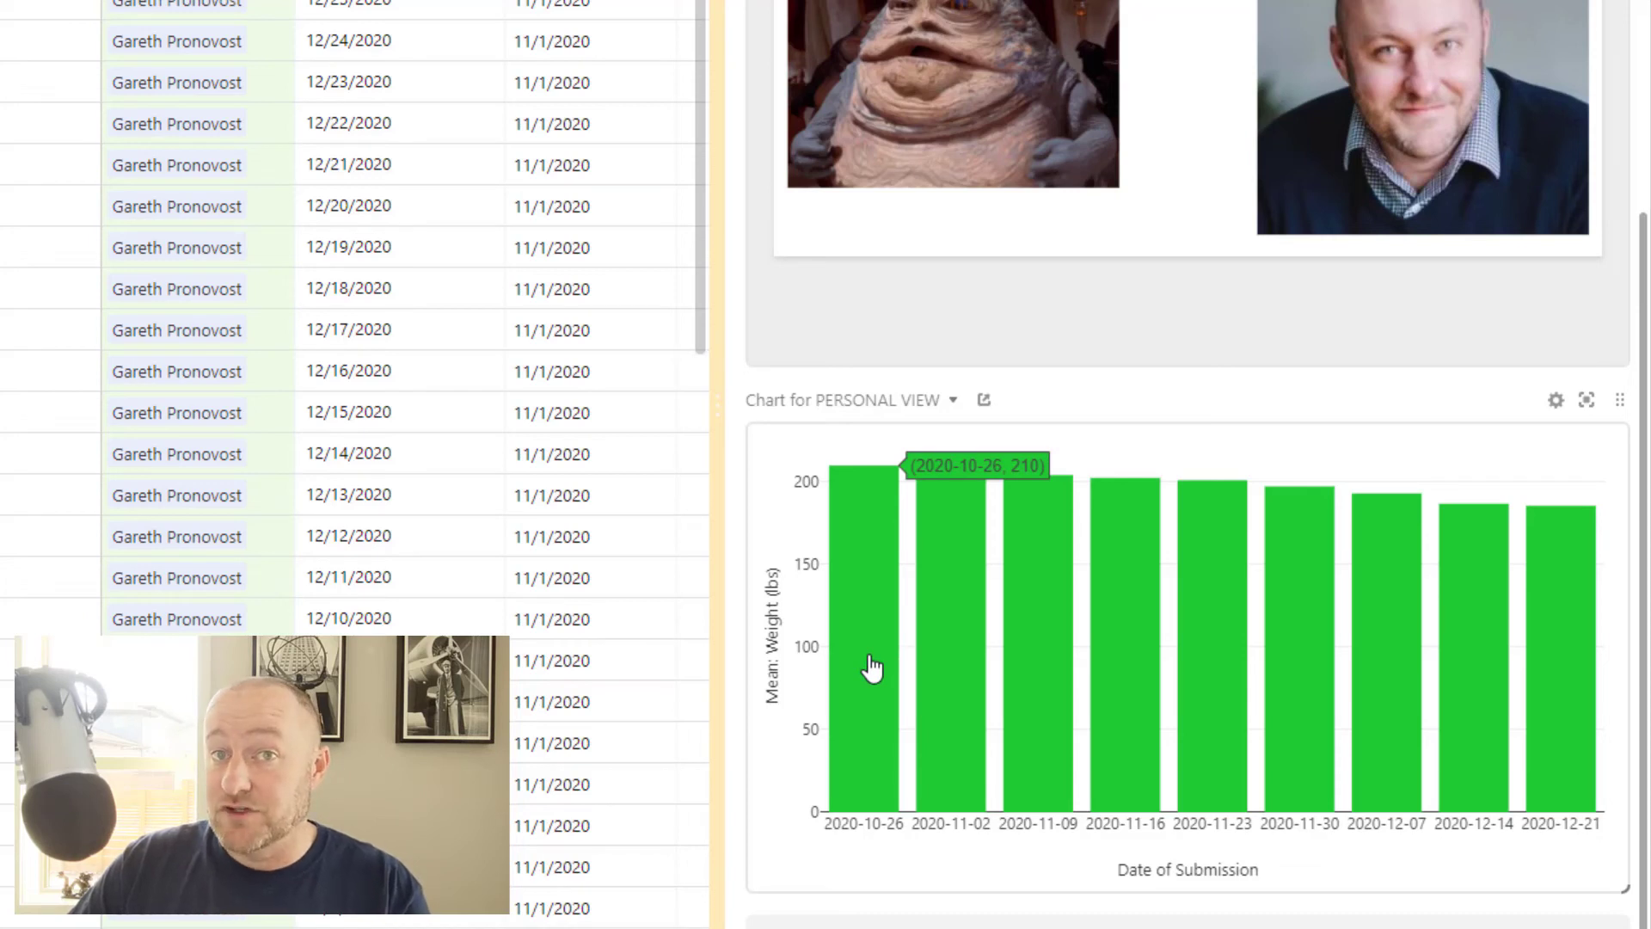
mouse_move(1555, 655)
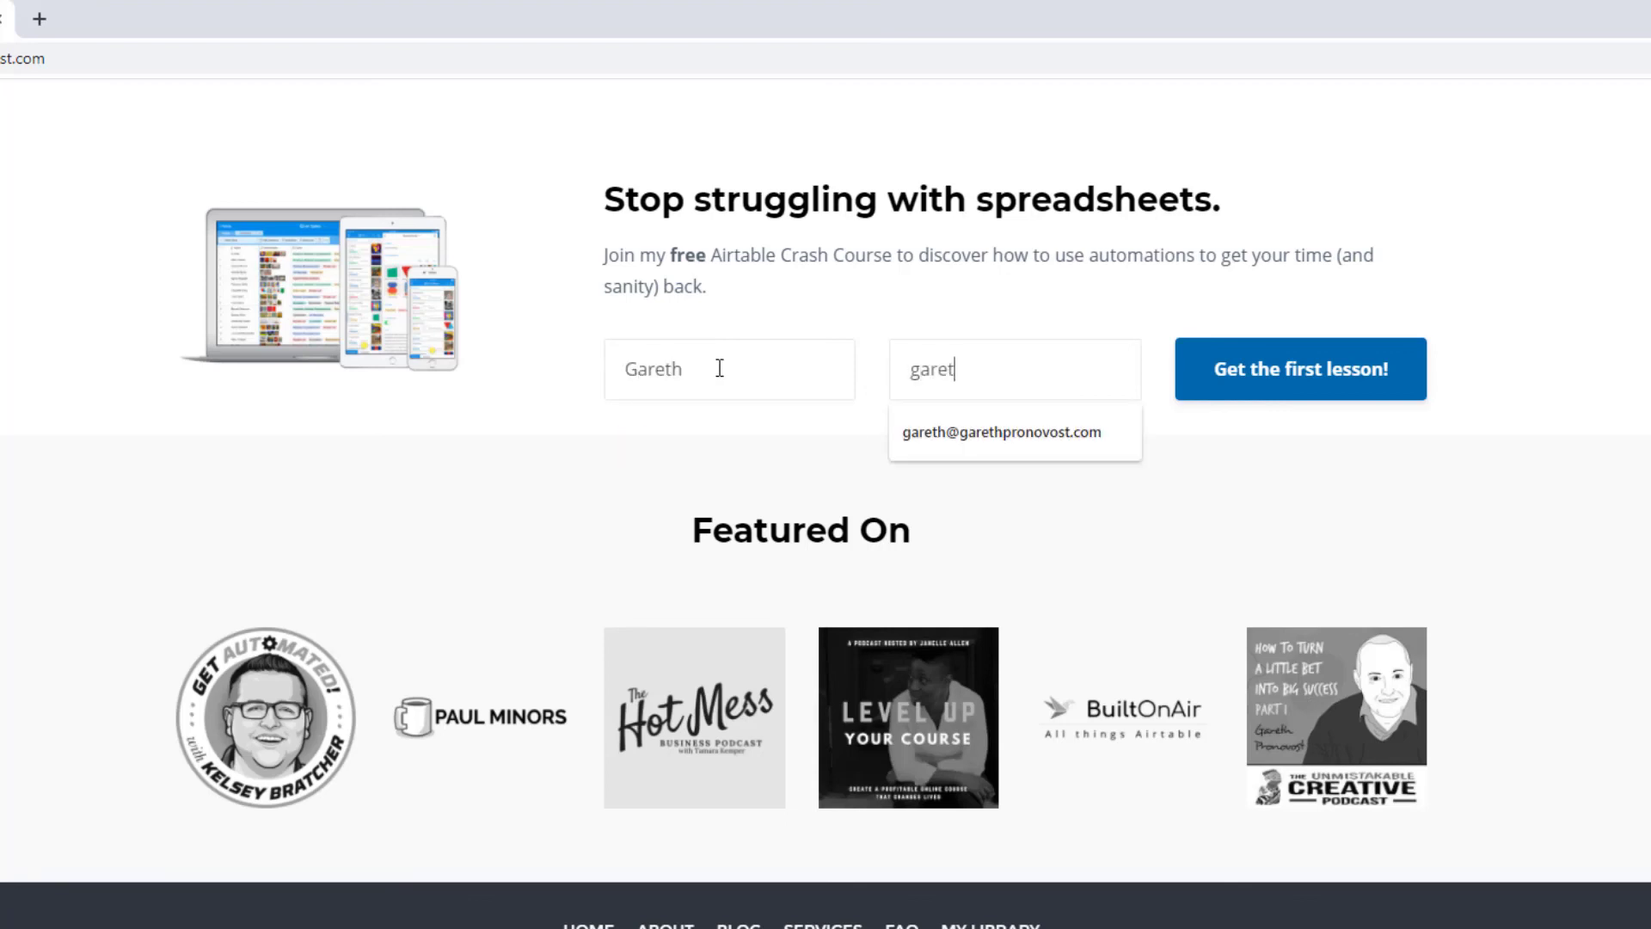
Step: Autofill the sign-up e-mail, then view the Services page's Go Hourly, Explore Courses and Apply Here options
key(Down)
key(Return)
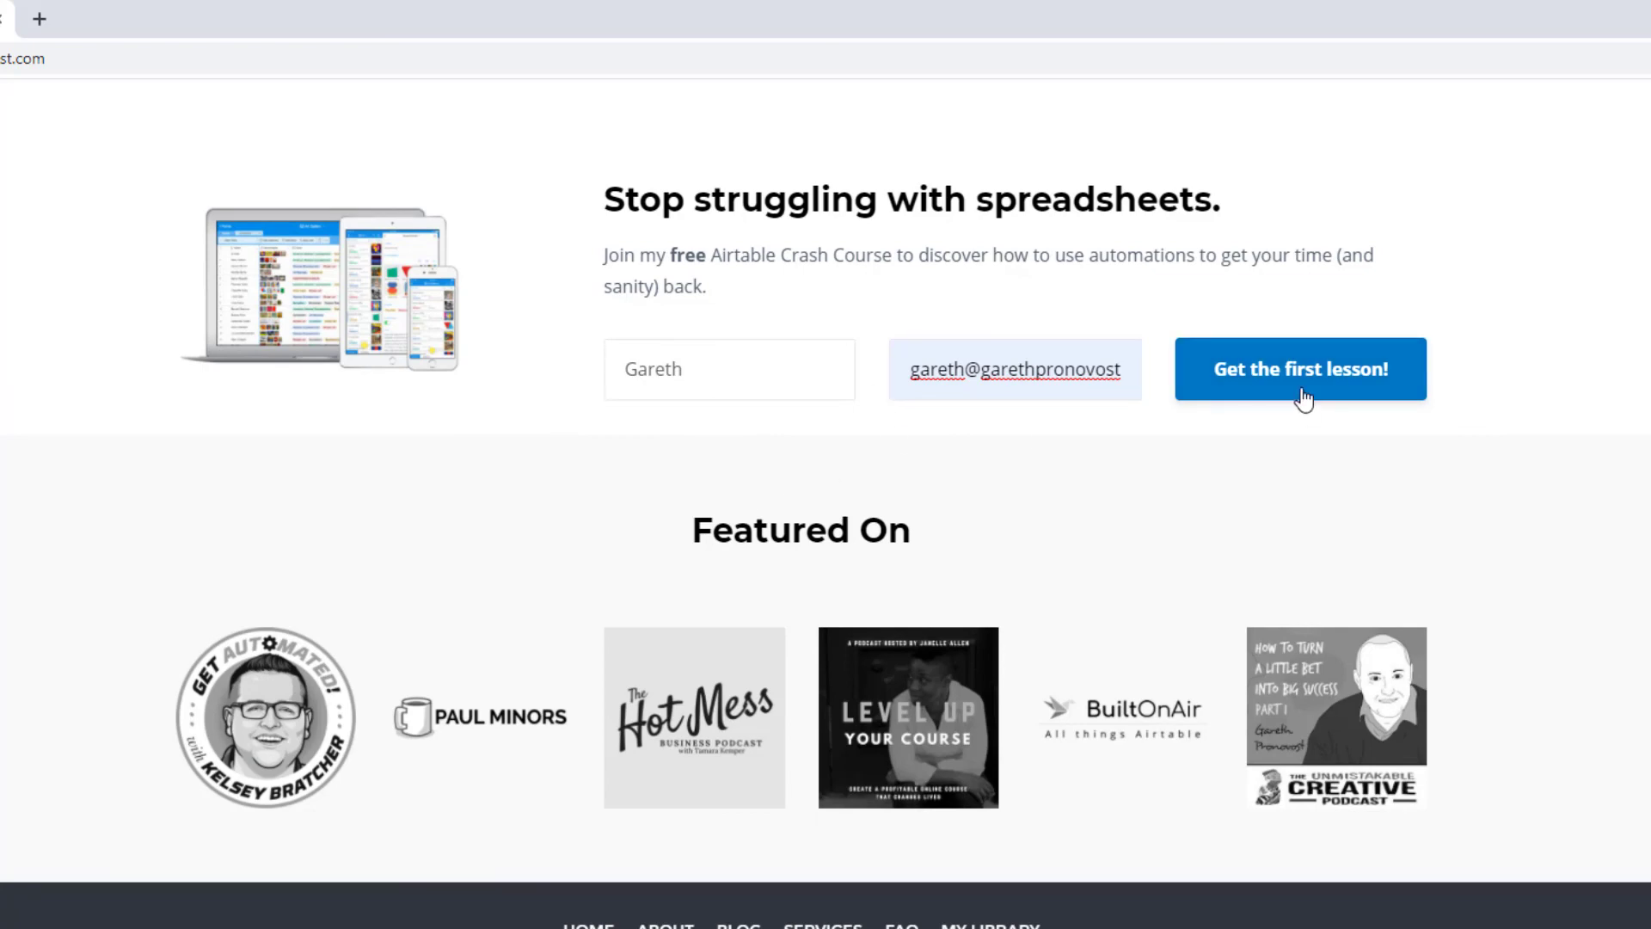
scroll(1303, 400, up, 20)
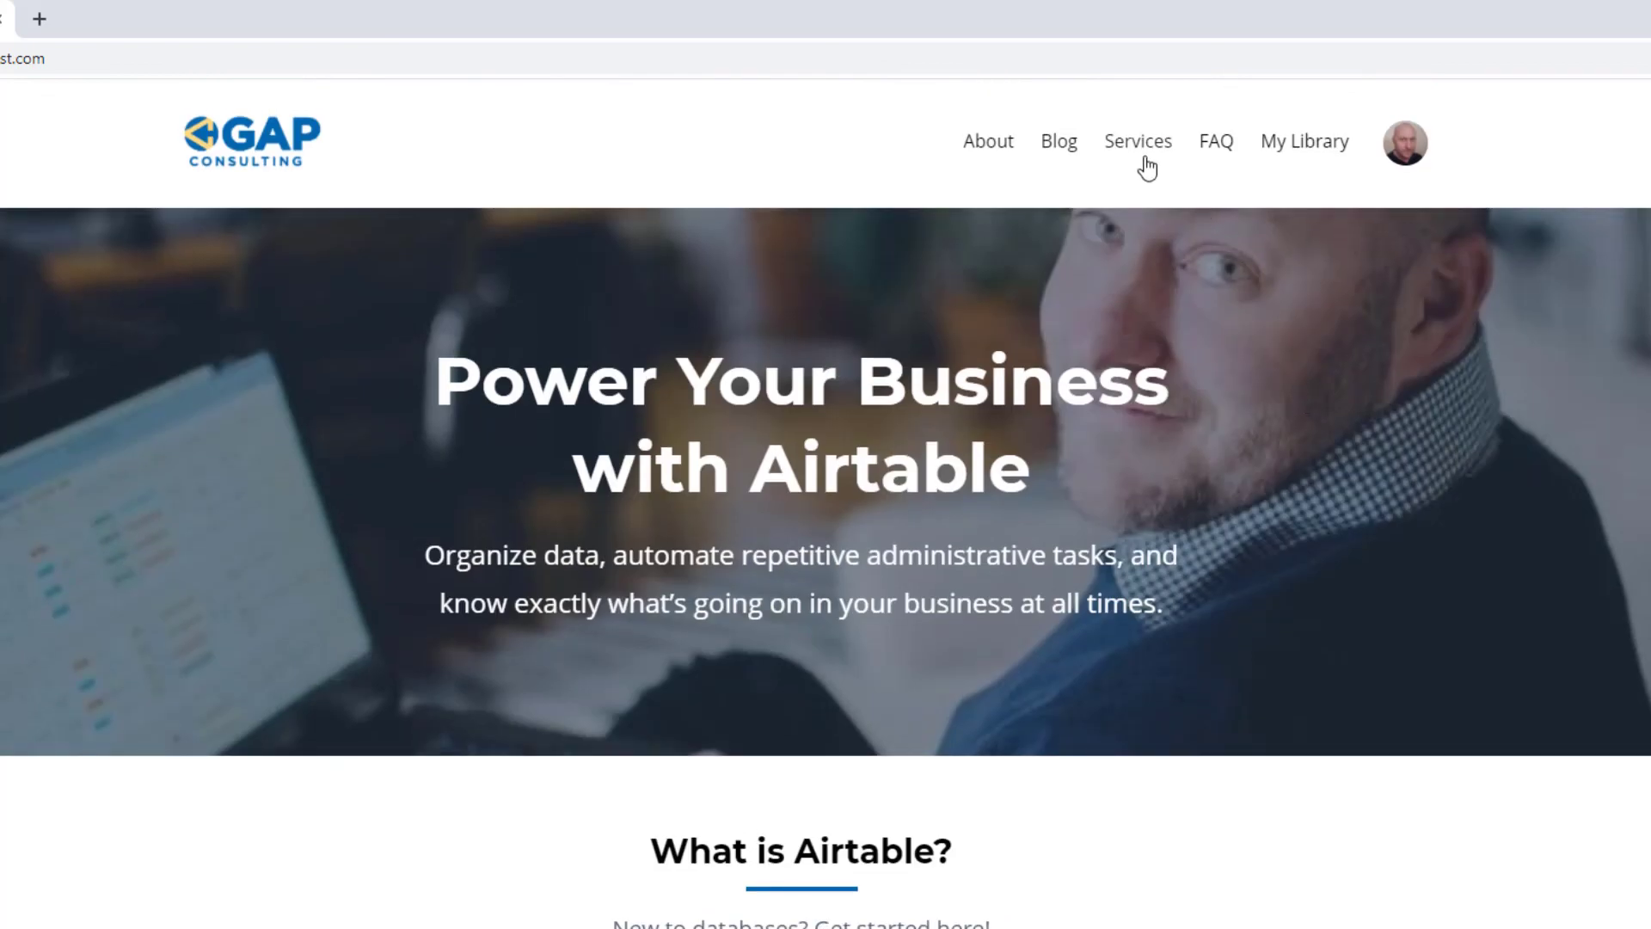
click(1140, 146)
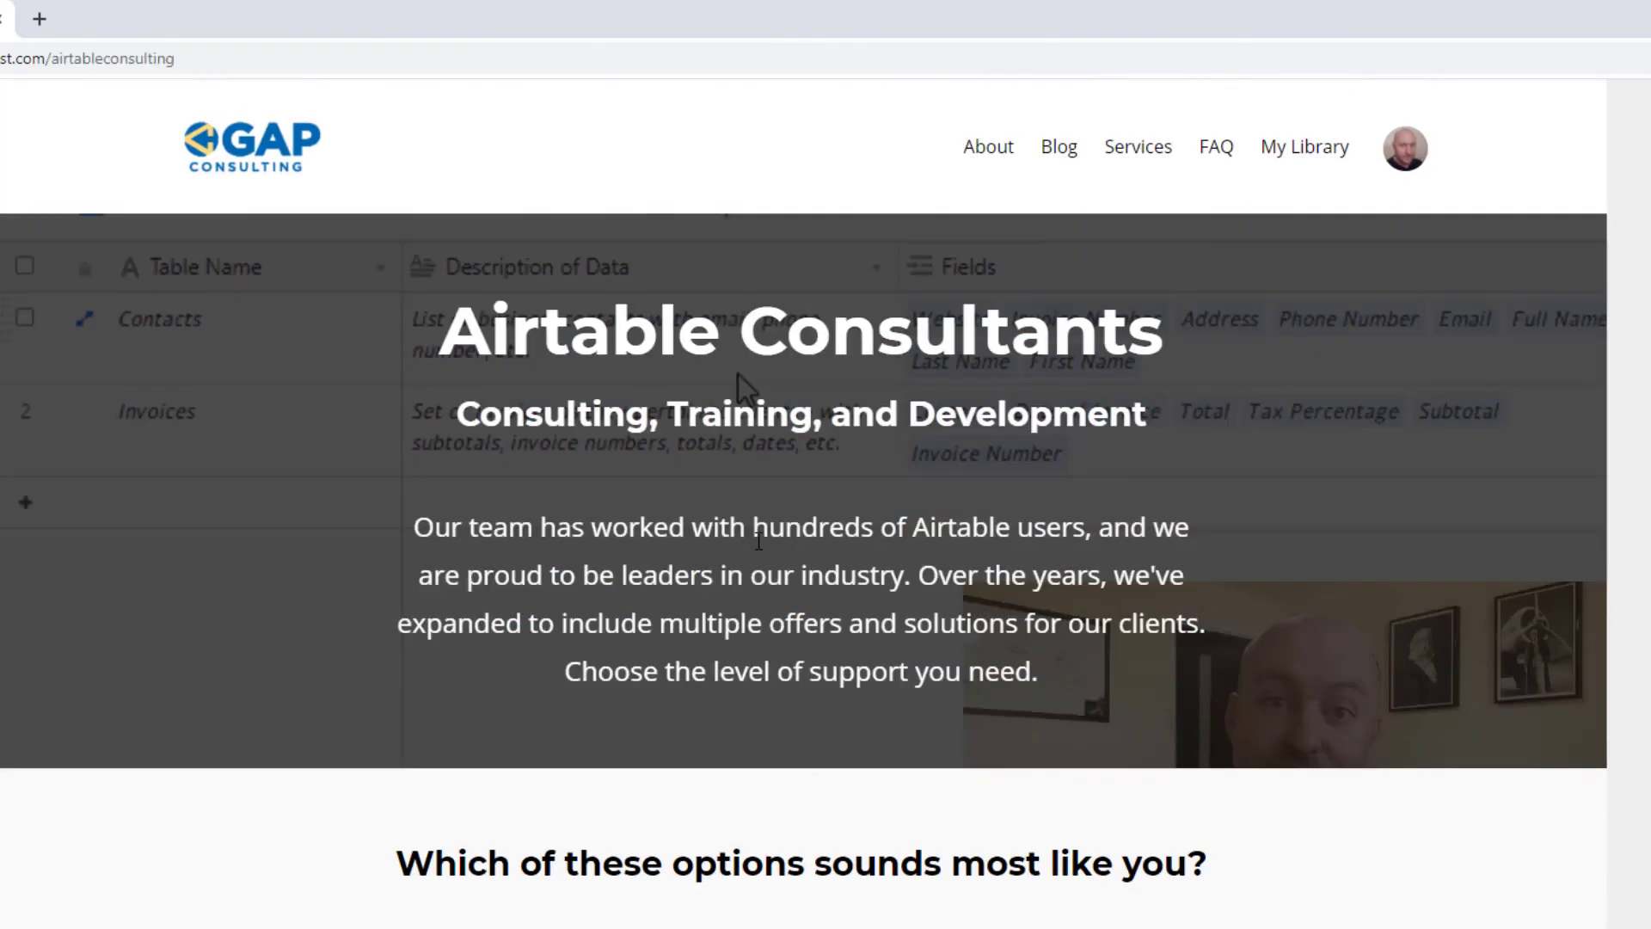
scroll(606, 585, down, 10)
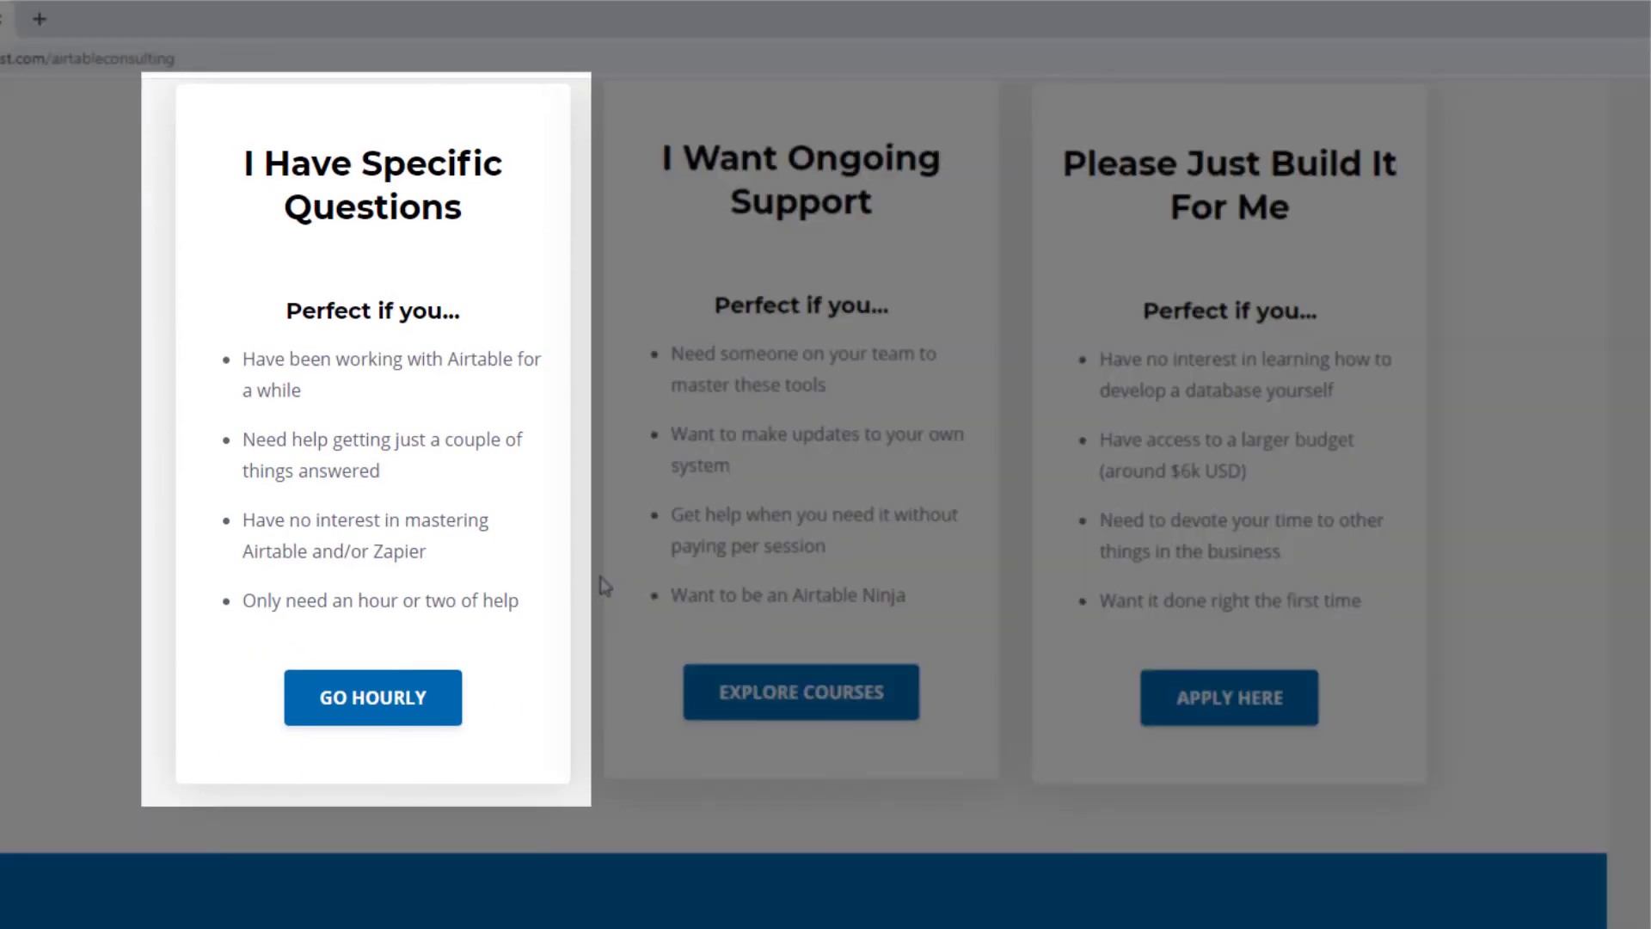